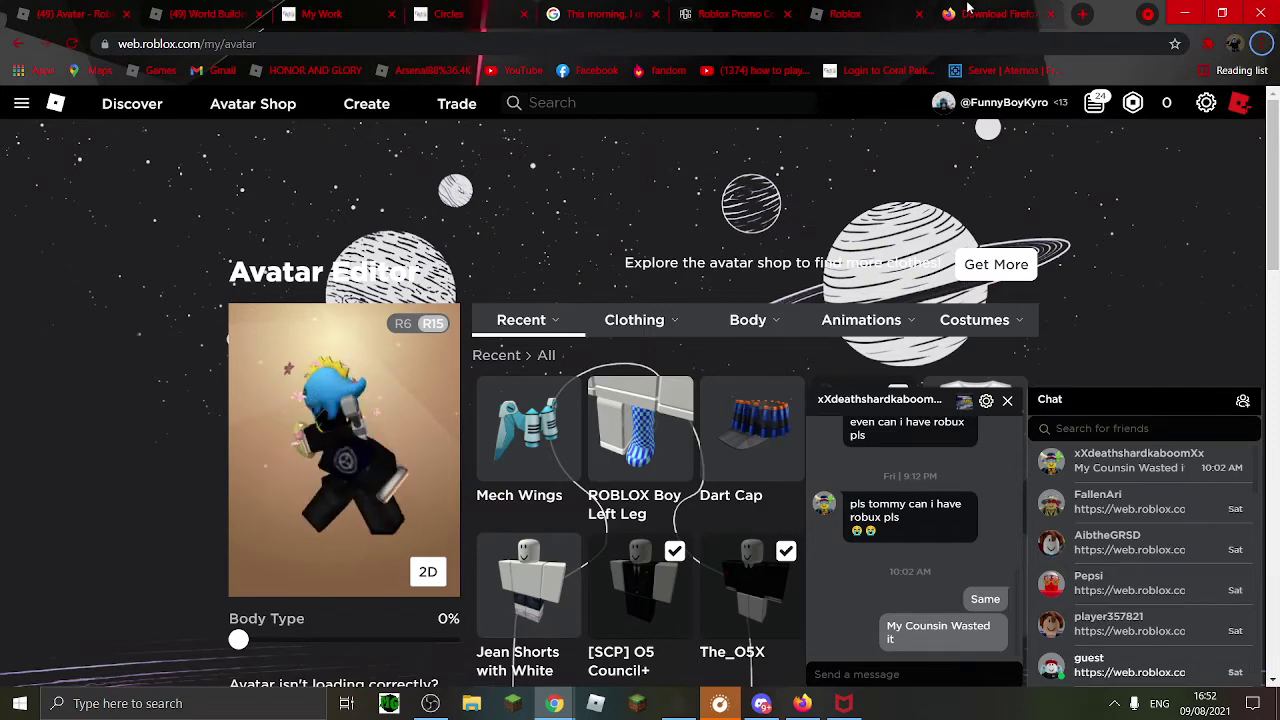
# - Locate the general.useragent.override preference on Firefox's about:config page
pyautogui.click(995, 14)
pyautogui.hotkey('alt', 'Tab')
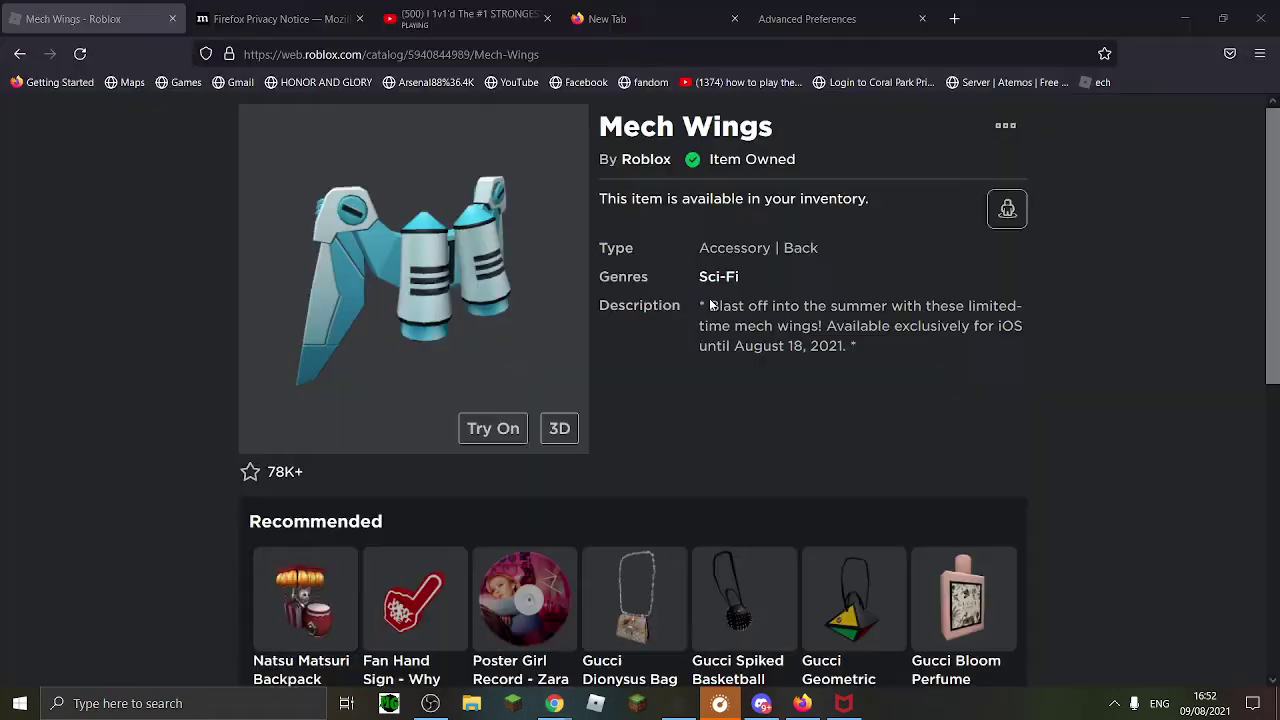
pyautogui.click(808, 19)
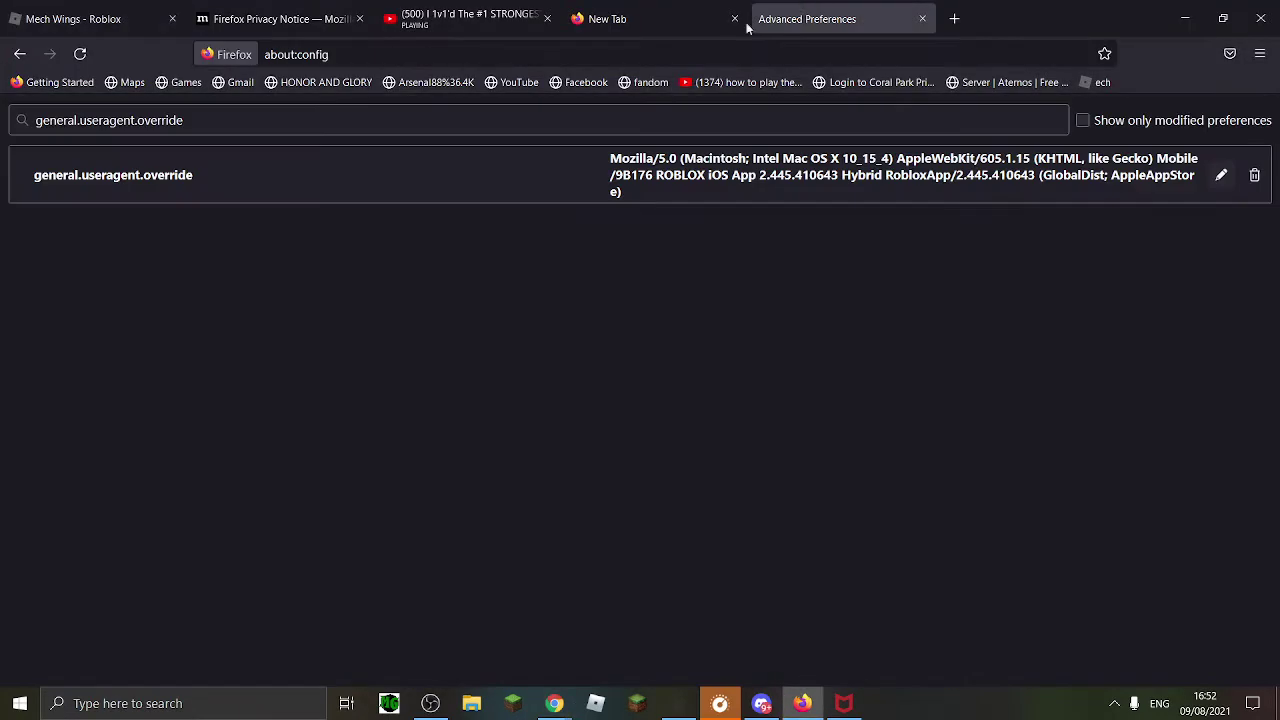
pyautogui.click(300, 120)
pyautogui.hotkey('alt', 'Tab')
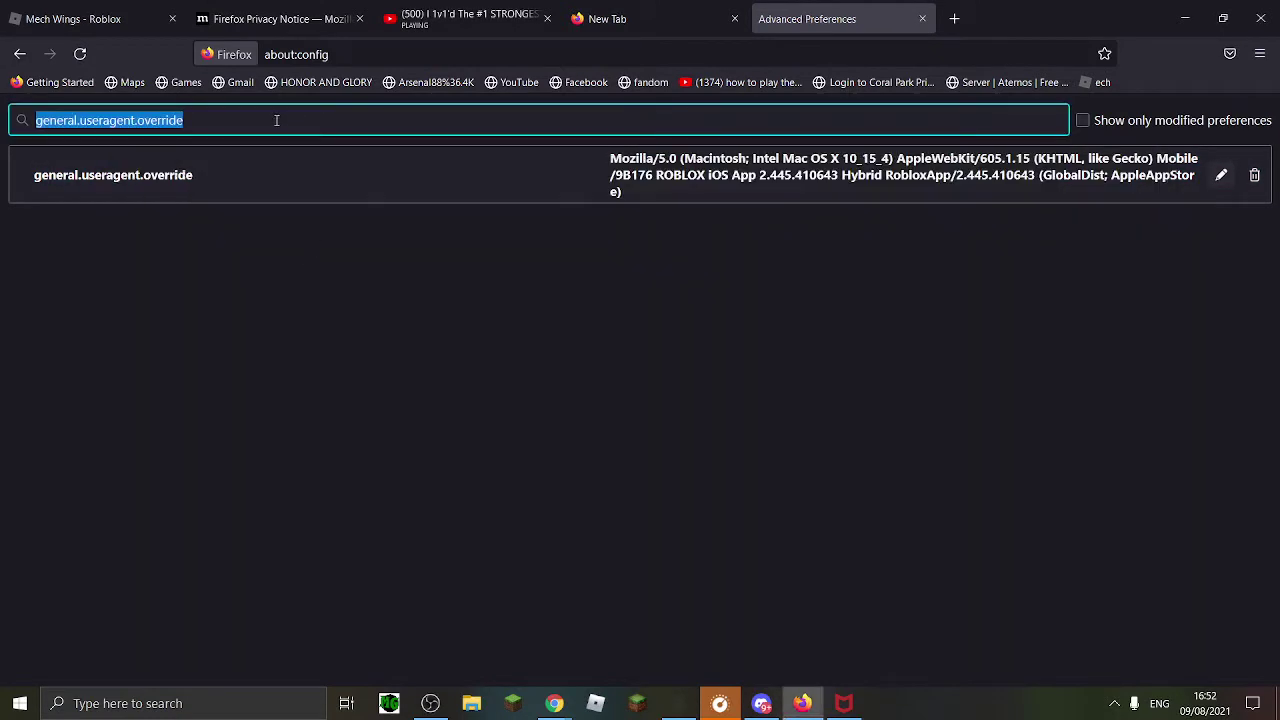
pyautogui.click(343, 54)
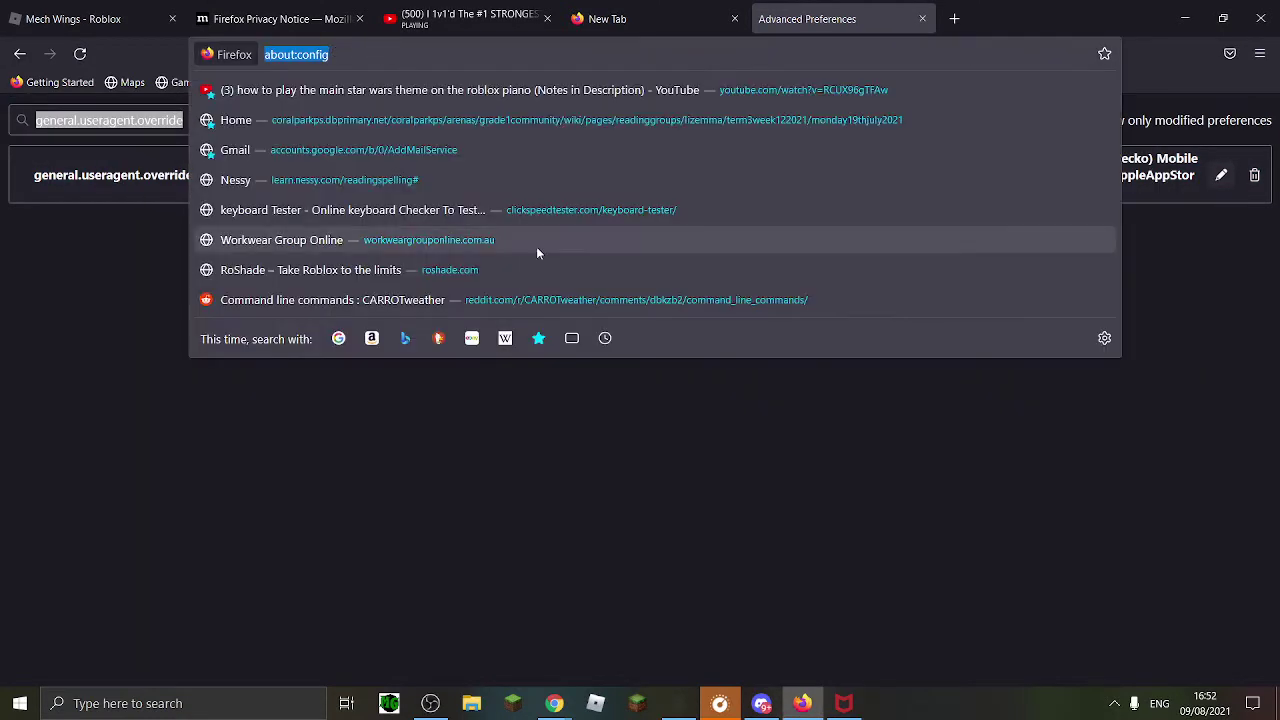
pyautogui.click(475, 516)
pyautogui.moveTo(196, 175); pyautogui.dragTo(32, 203)
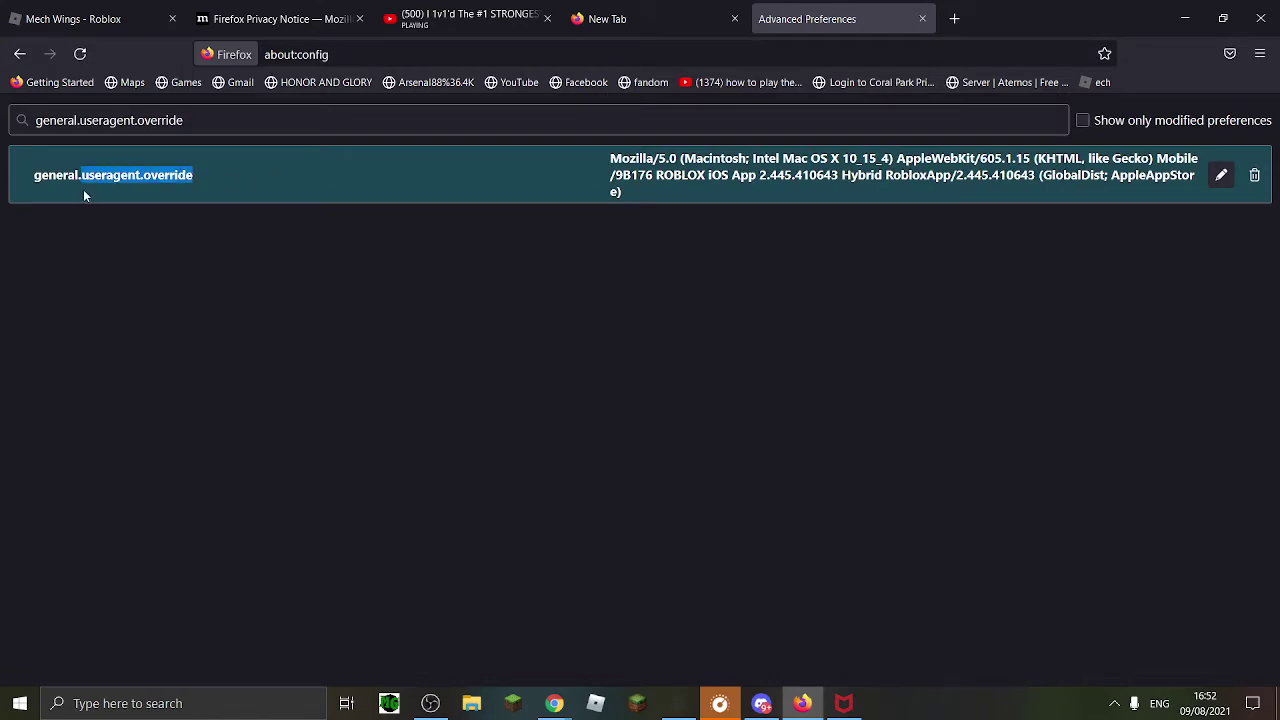
# - Paste the copied user-agent text into a blank tab's address field
pyautogui.click(73, 18)
pyautogui.click(270, 18)
pyautogui.click(460, 18)
pyautogui.click(607, 18)
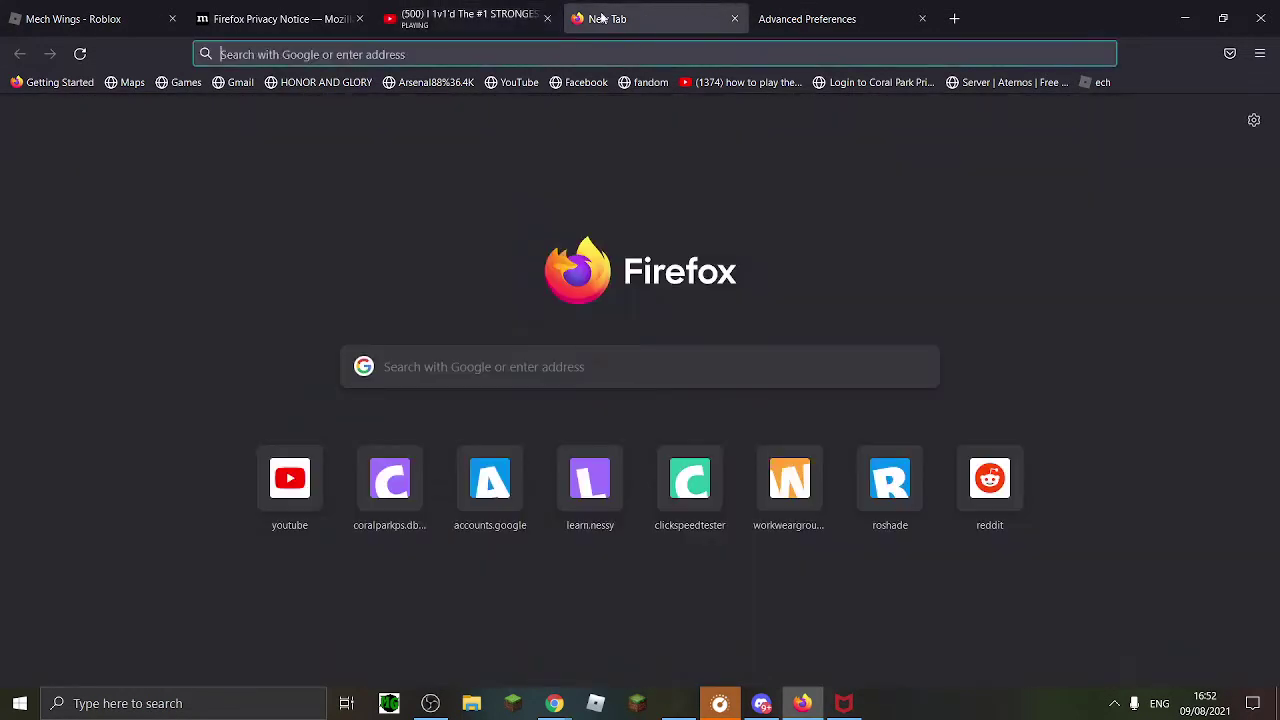
pyautogui.click(806, 18)
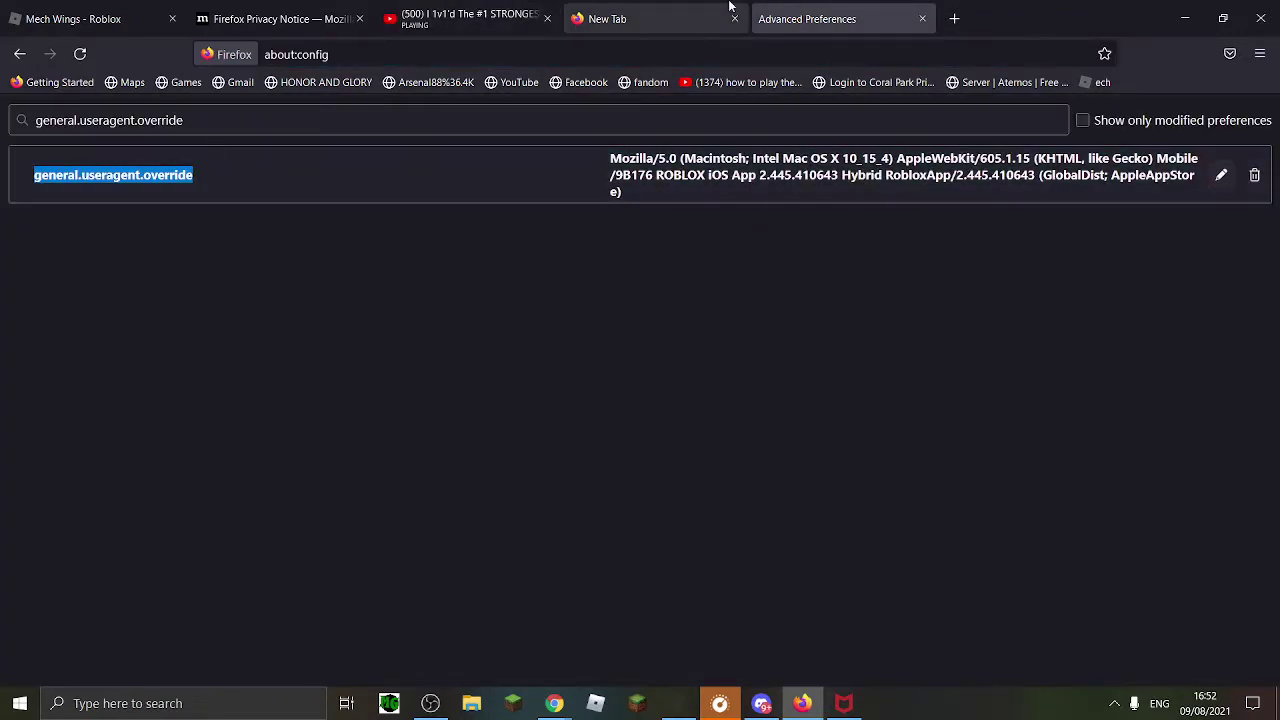
pyautogui.click(607, 18)
pyautogui.click(424, 54)
pyautogui.write('Code: about:config general.useragent.override Mozilla/5.0 (Macintosh; Intel Mac OS X 10_15_4) AppleWebKit/605.1.15 (KHTML, like Gecko) Mobile/9B176 ROBLOX iOS App 2.445.410643 Hybrid RobloxApp/2.445.410643 (GlobalDist; AppleAppStore)')
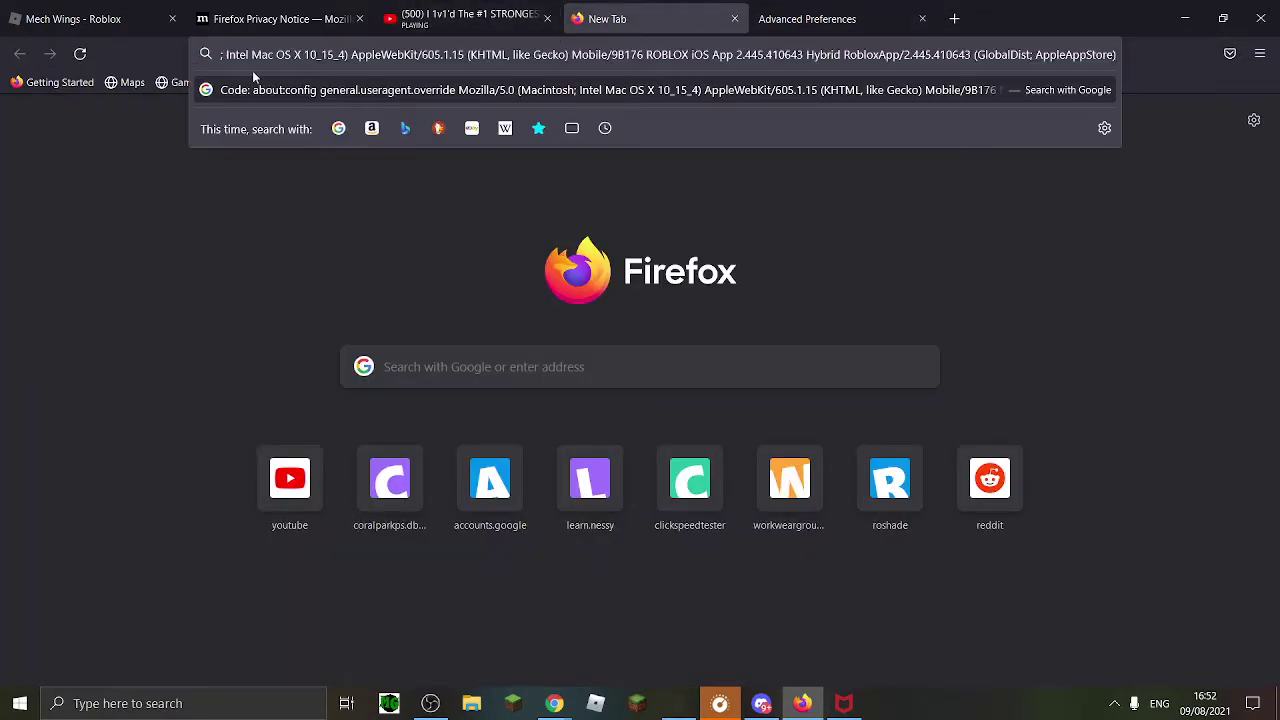
# - Look through the Chrome window's tabs, then return to Firefox
pyautogui.hotkey('alt', 'Tab')
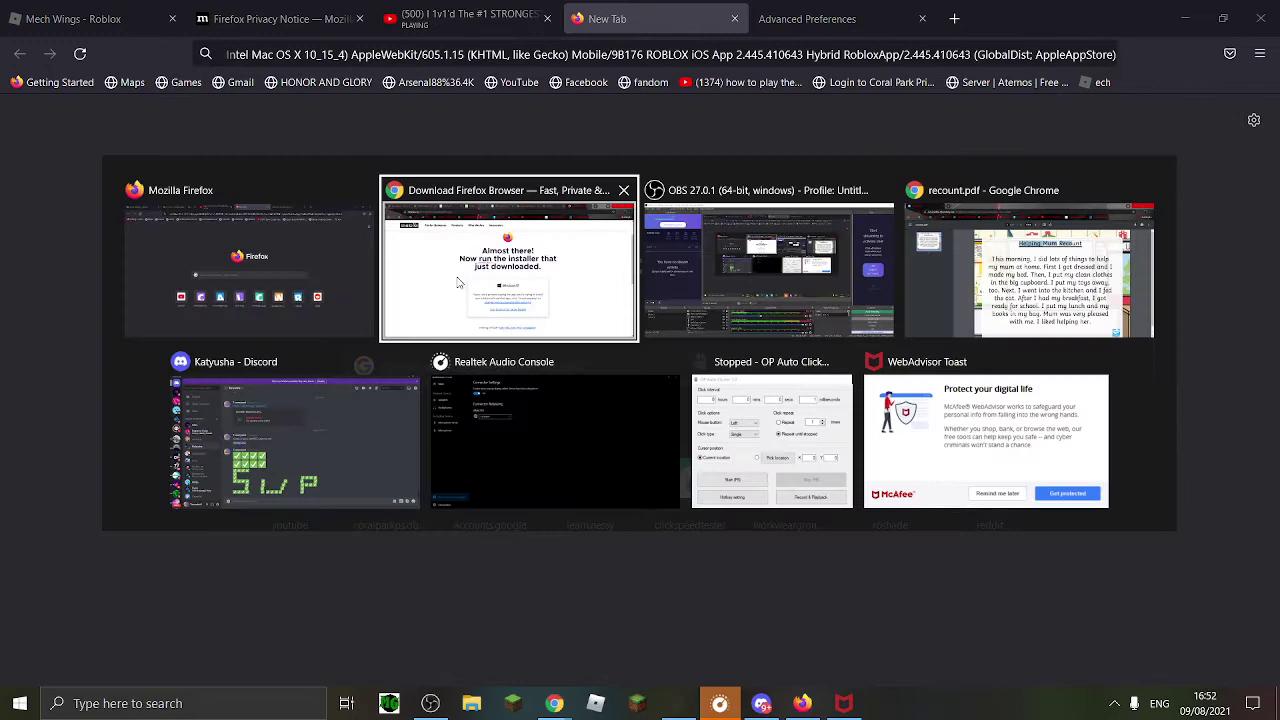
pyautogui.click(450, 302)
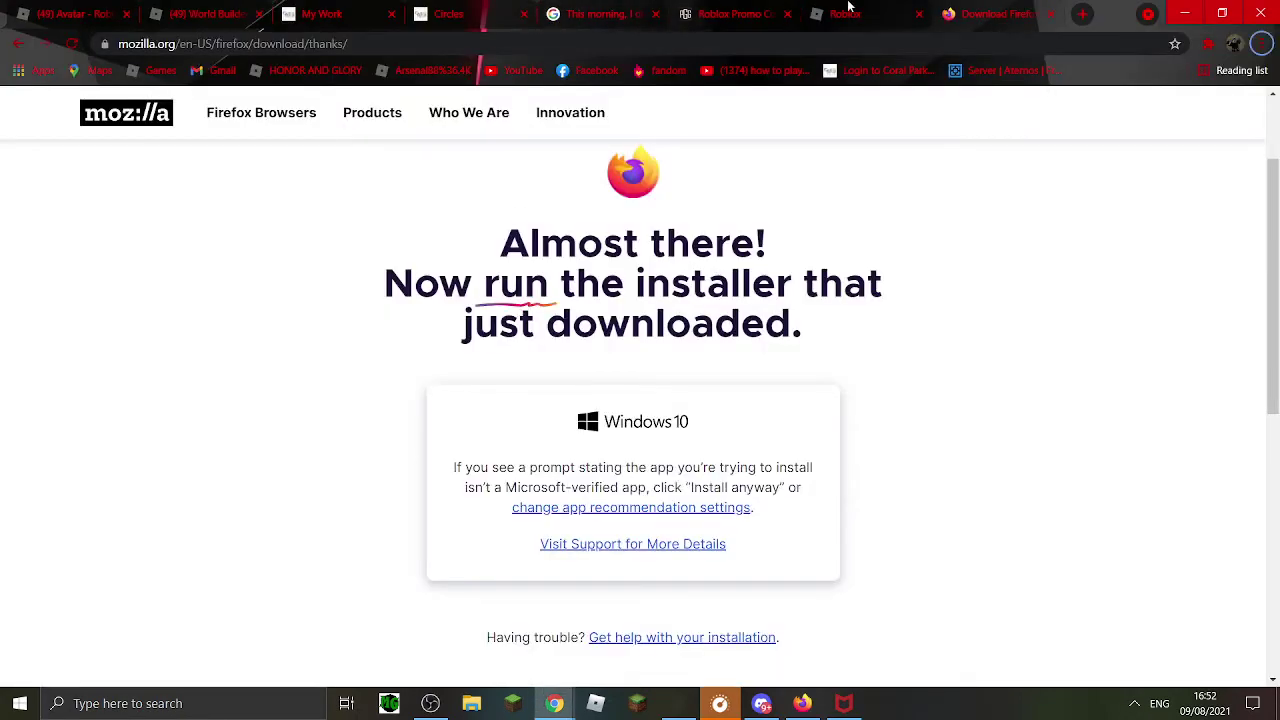
pyautogui.click(600, 13)
pyautogui.click(470, 13)
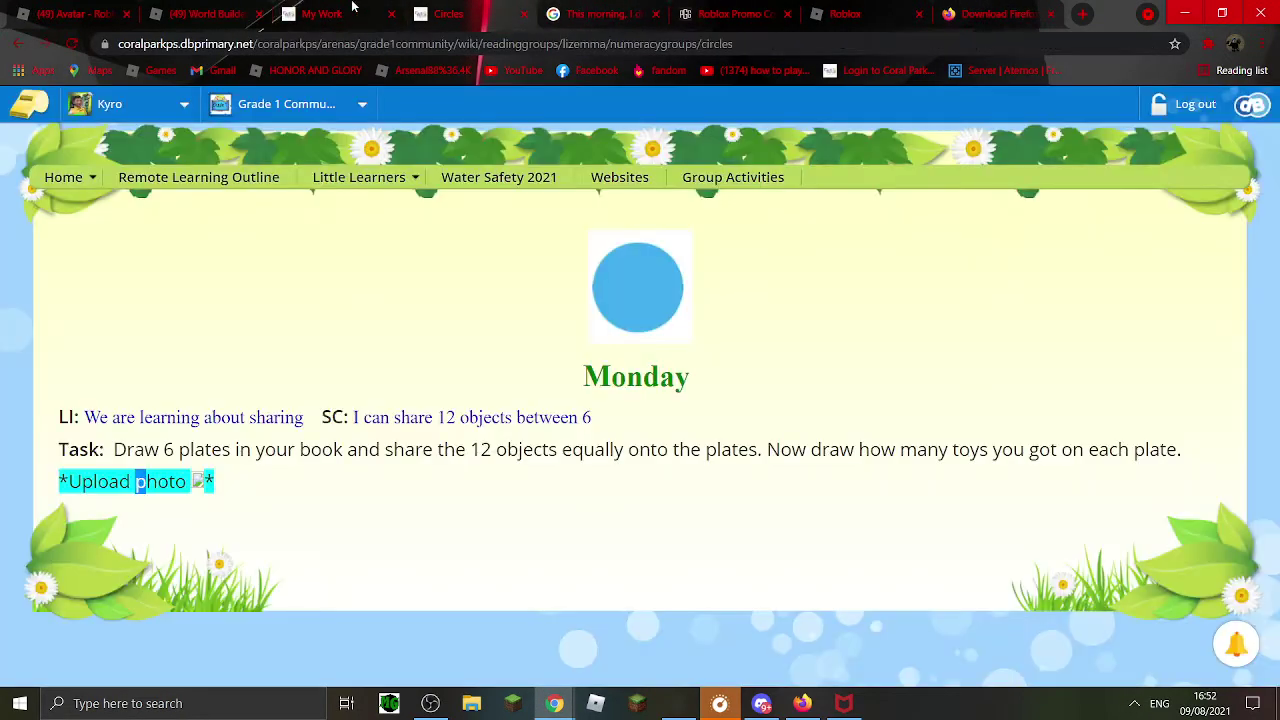
pyautogui.click(290, 13)
pyautogui.hotkey('alt', 'Tab')
pyautogui.hotkey('alt', 'Tab')
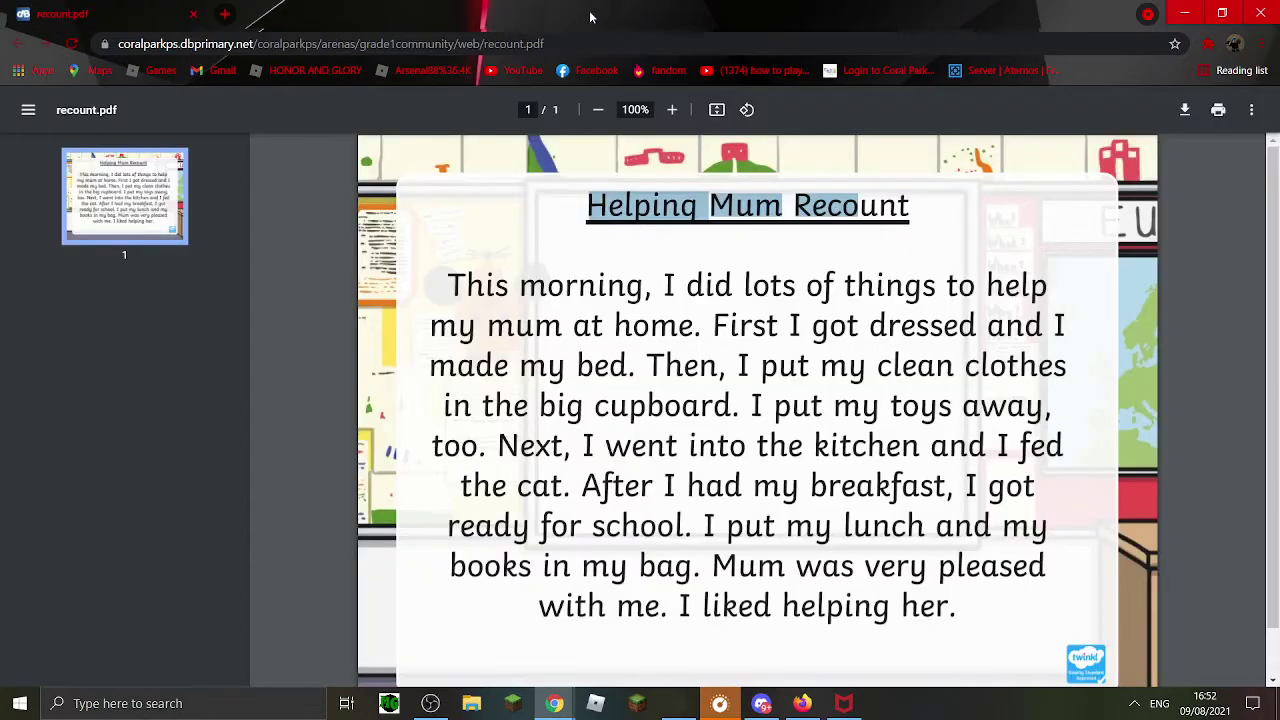
pyautogui.hotkey('alt', 'Tab')
pyautogui.hotkey('alt', 'Tab')
# - Reveal the user-agent code in the Mech Wings tutorial video's description
pyautogui.click(275, 18)
pyautogui.click(465, 18)
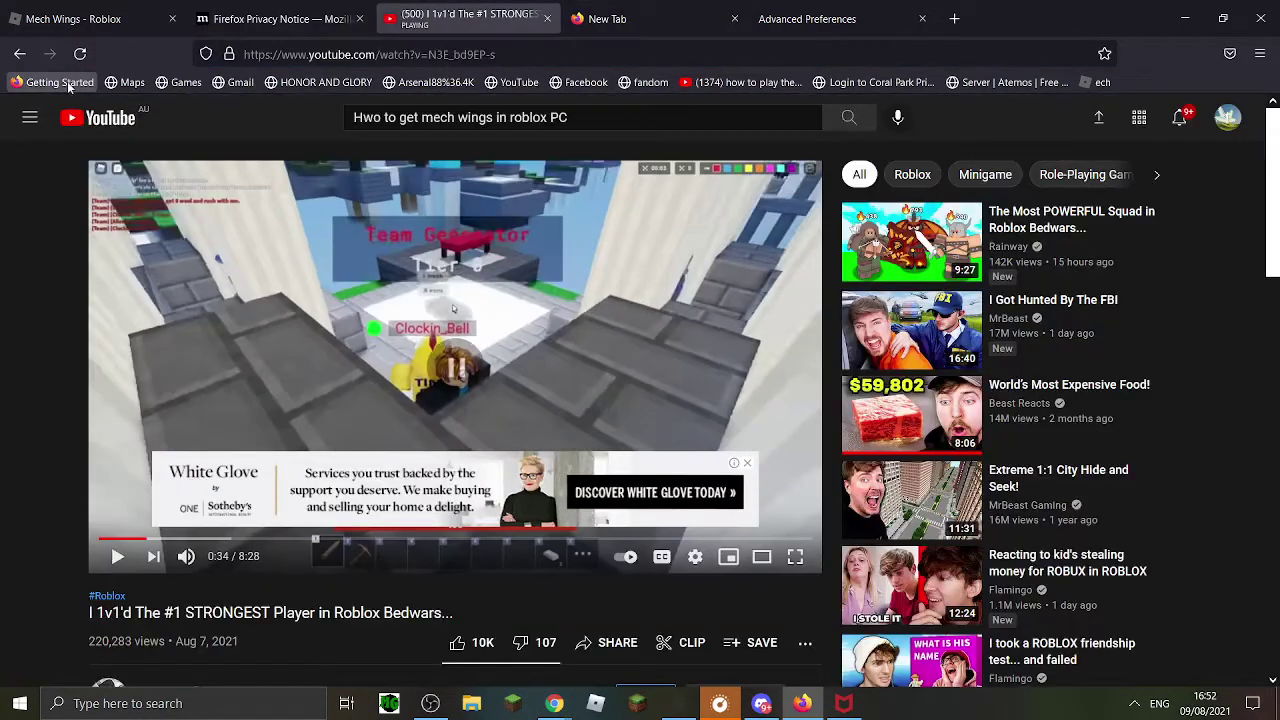
pyautogui.click(20, 54)
pyautogui.click(174, 634)
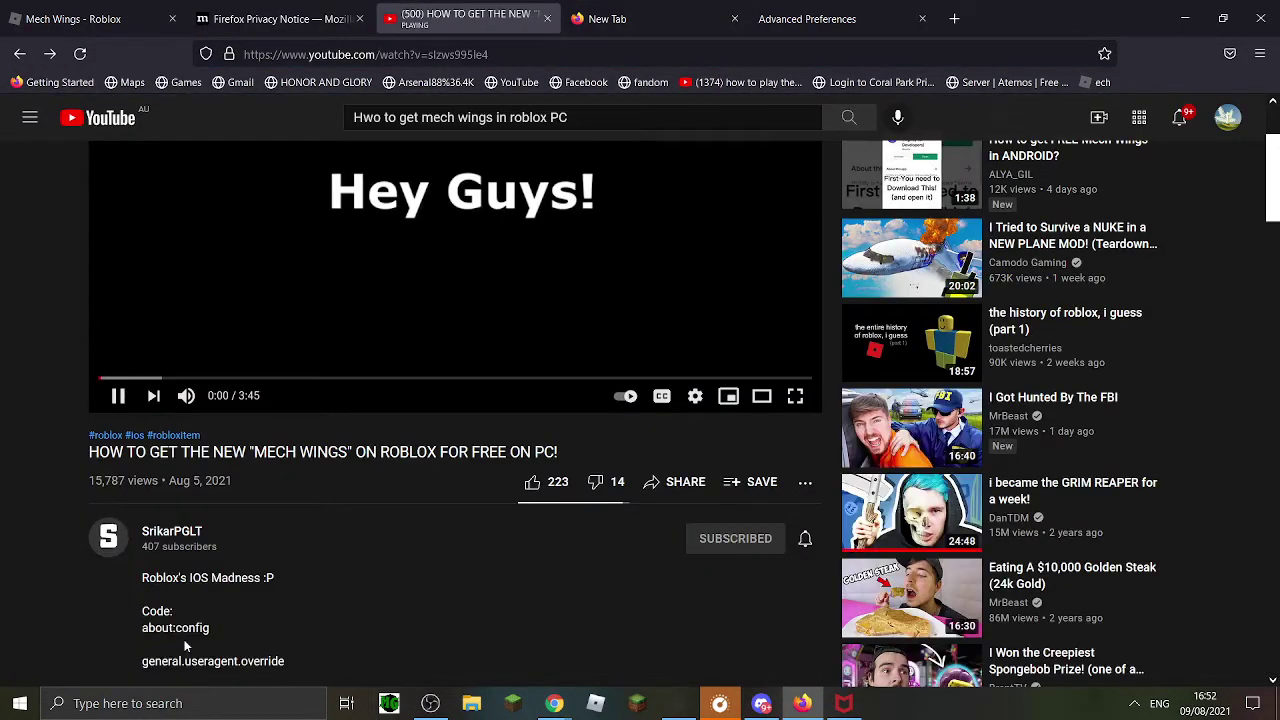
pyautogui.scroll(-2, 200, 560)
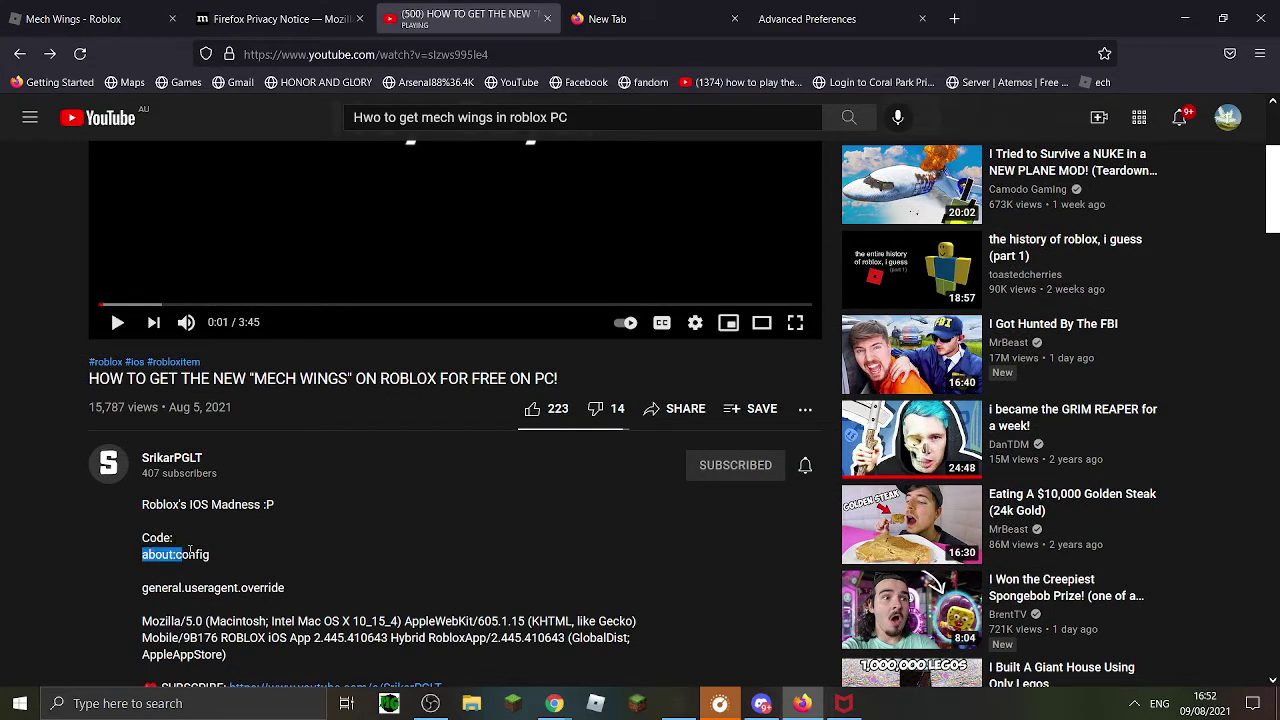
pyautogui.click(807, 19)
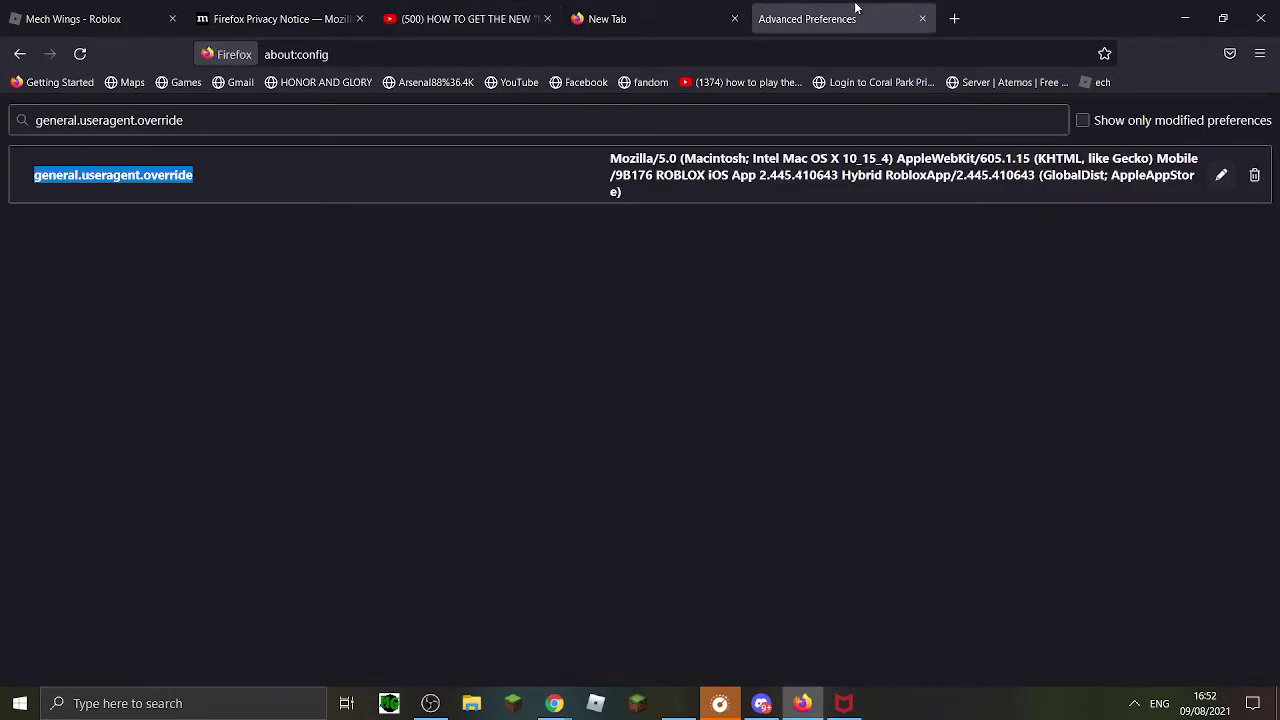
pyautogui.click(954, 18)
pyautogui.write('about:config')
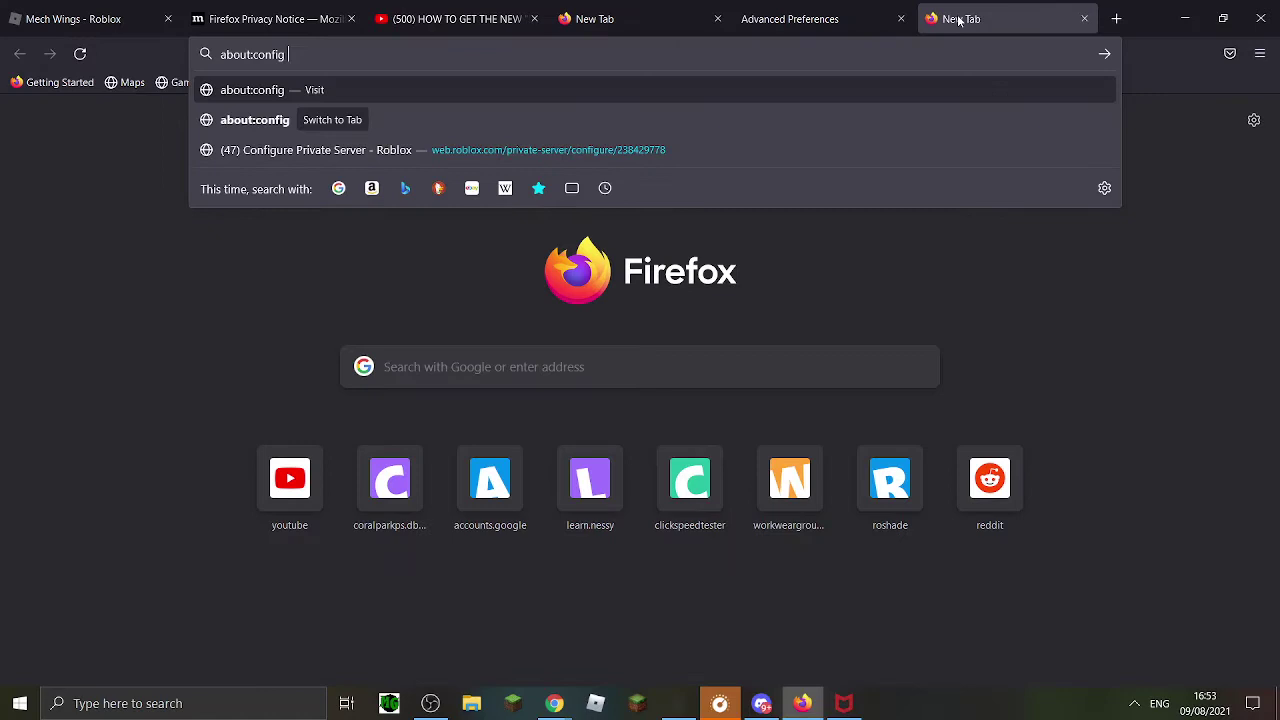
pyautogui.click(358, 121)
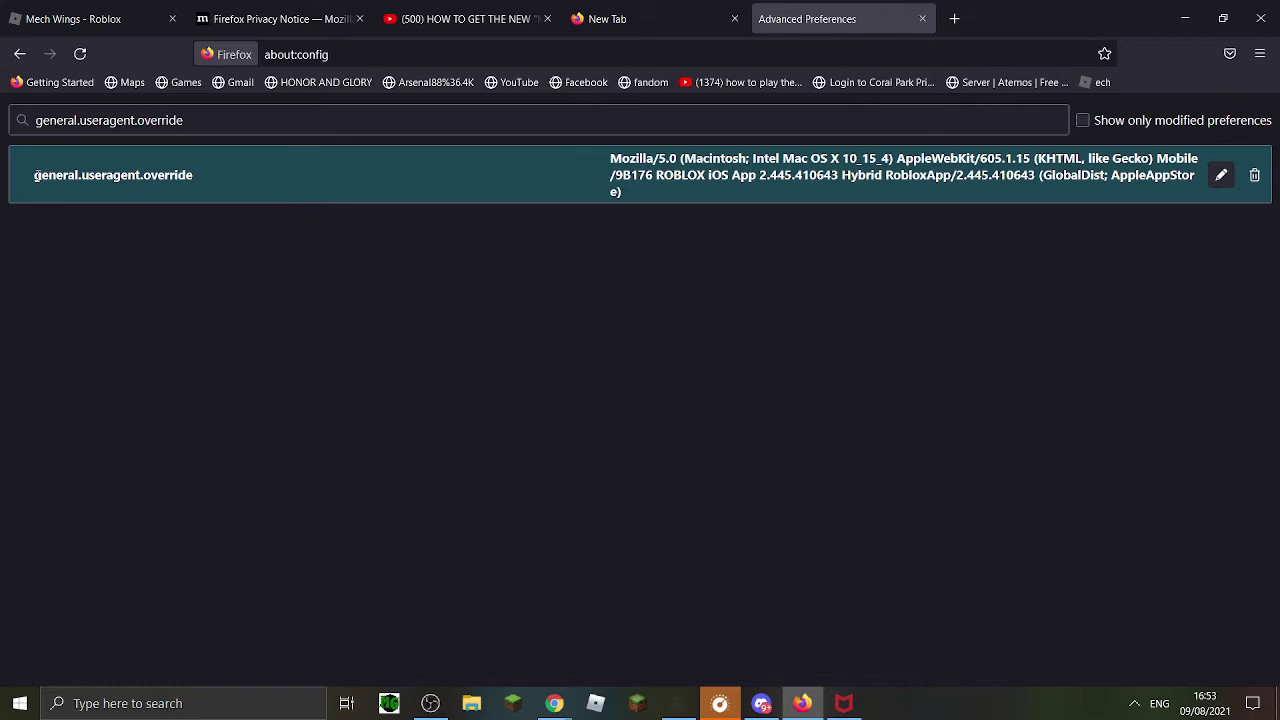
pyautogui.moveTo(33, 175); pyautogui.dragTo(270, 181)
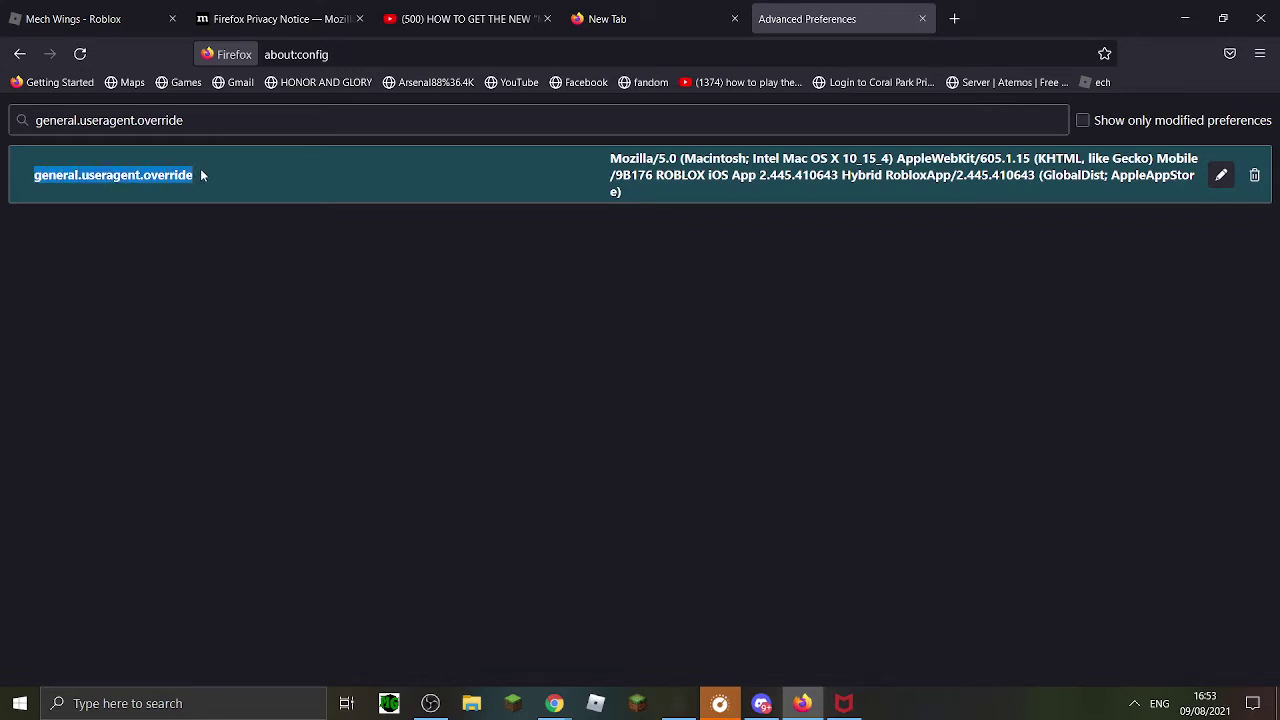
pyautogui.click(591, 168)
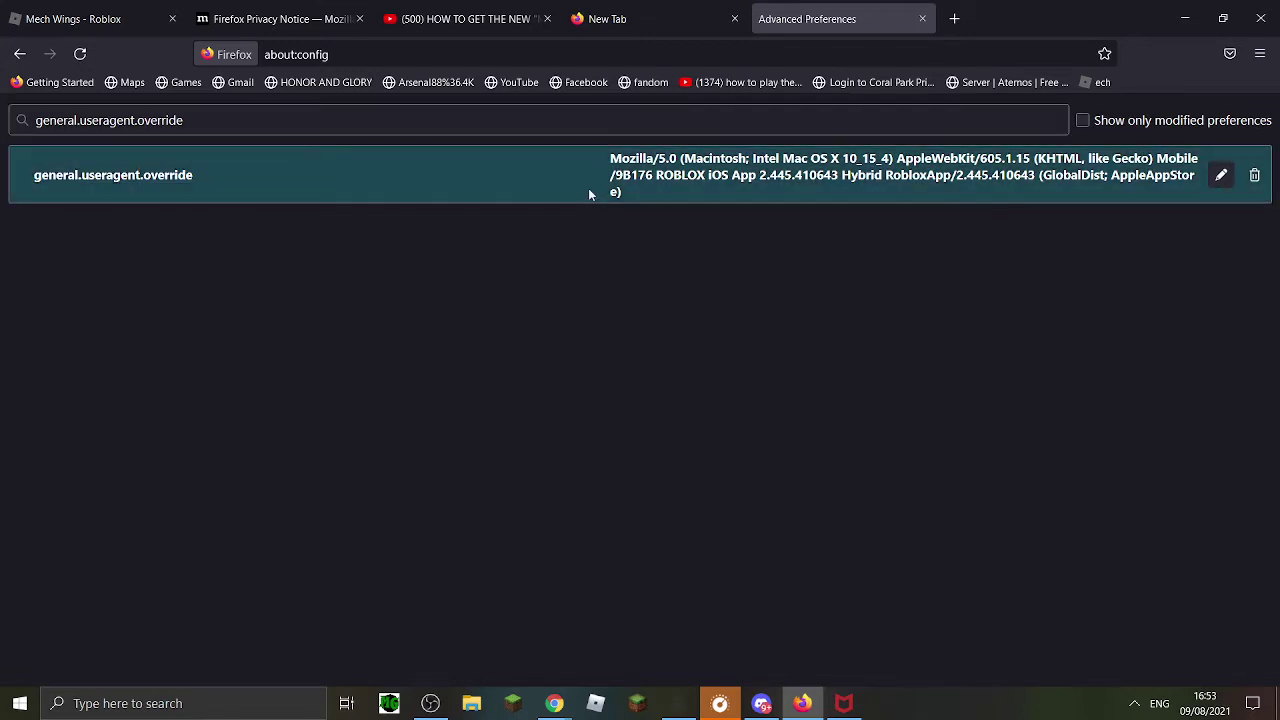
pyautogui.tripleClick(603, 175)
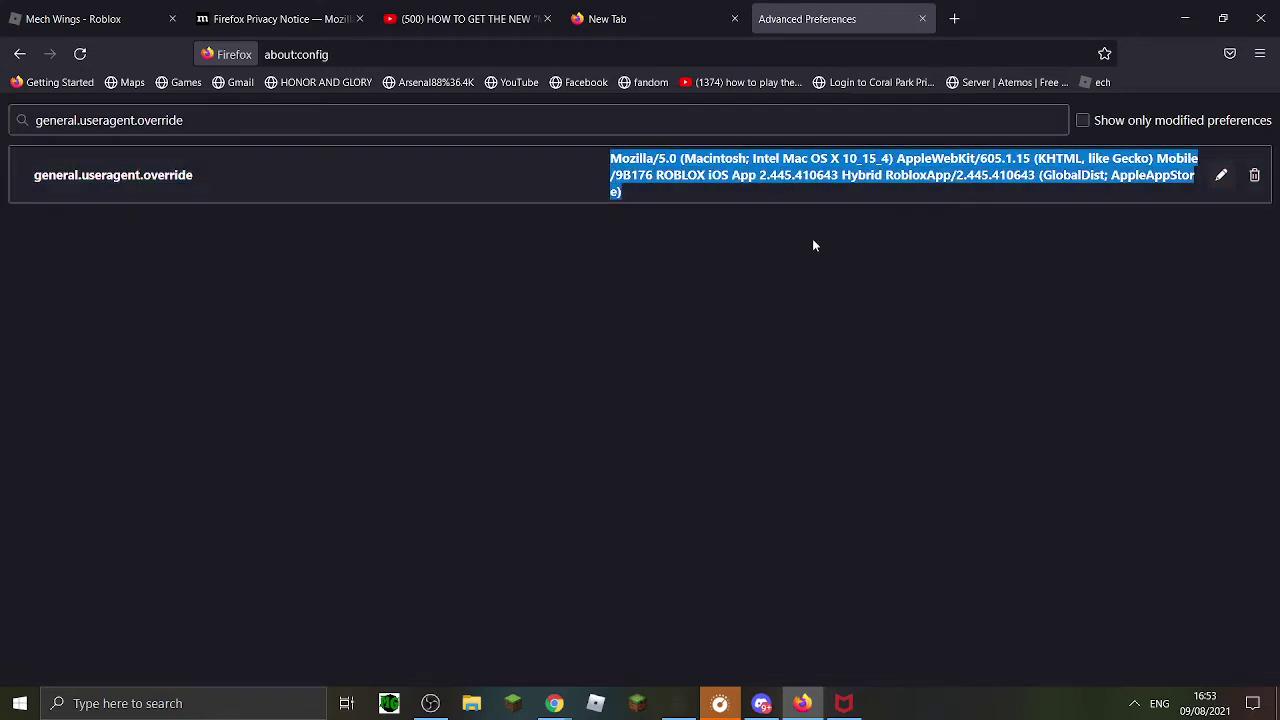
pyautogui.click(710, 162)
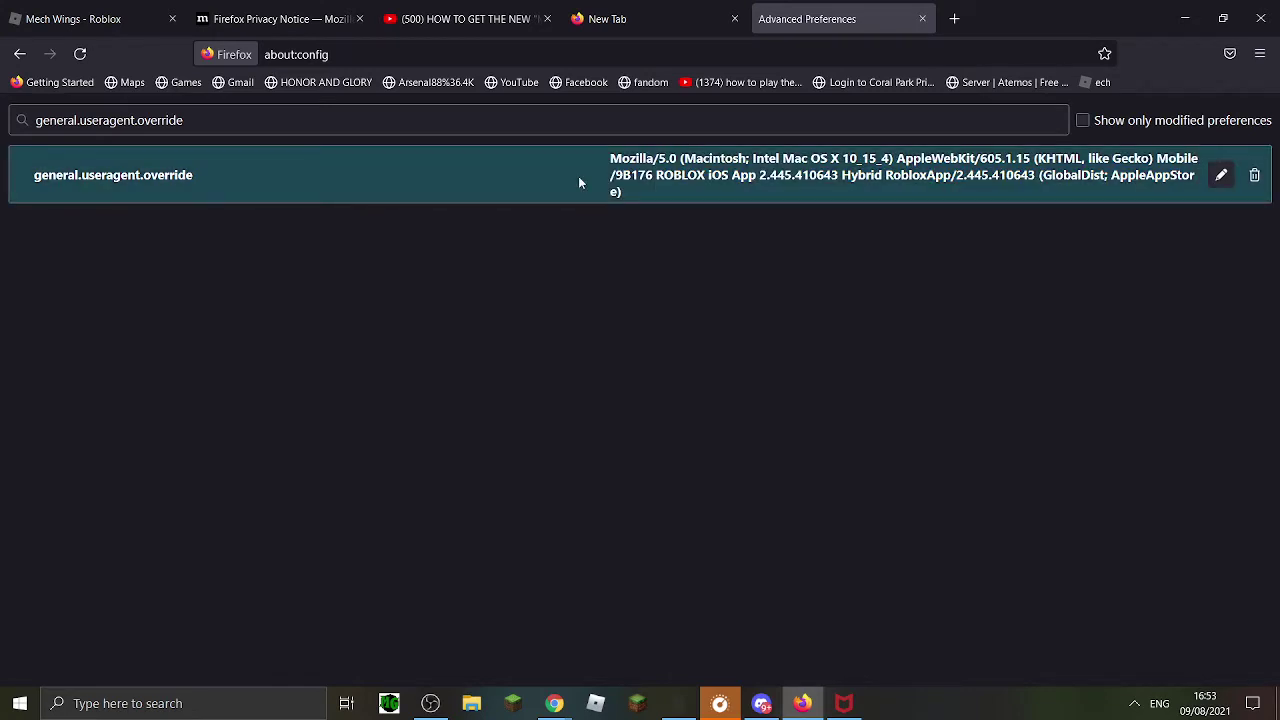
# - Return to the Mech Wings tab and open the recommended Natsu Matsuri Backpack
pyautogui.click(88, 6)
pyautogui.scroll(-1, 547, 434)
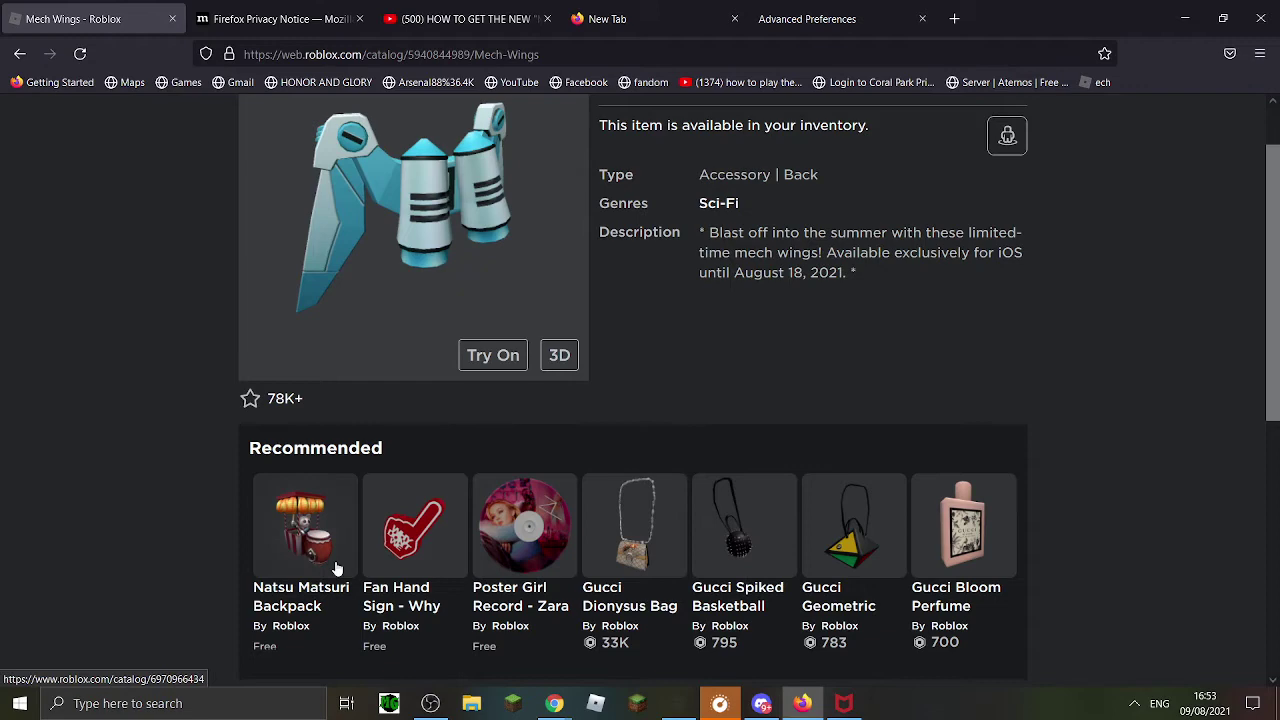
pyautogui.scroll(2, 399, 572)
pyautogui.scroll(-2, 614, 636)
pyautogui.scroll(-1, 614, 636)
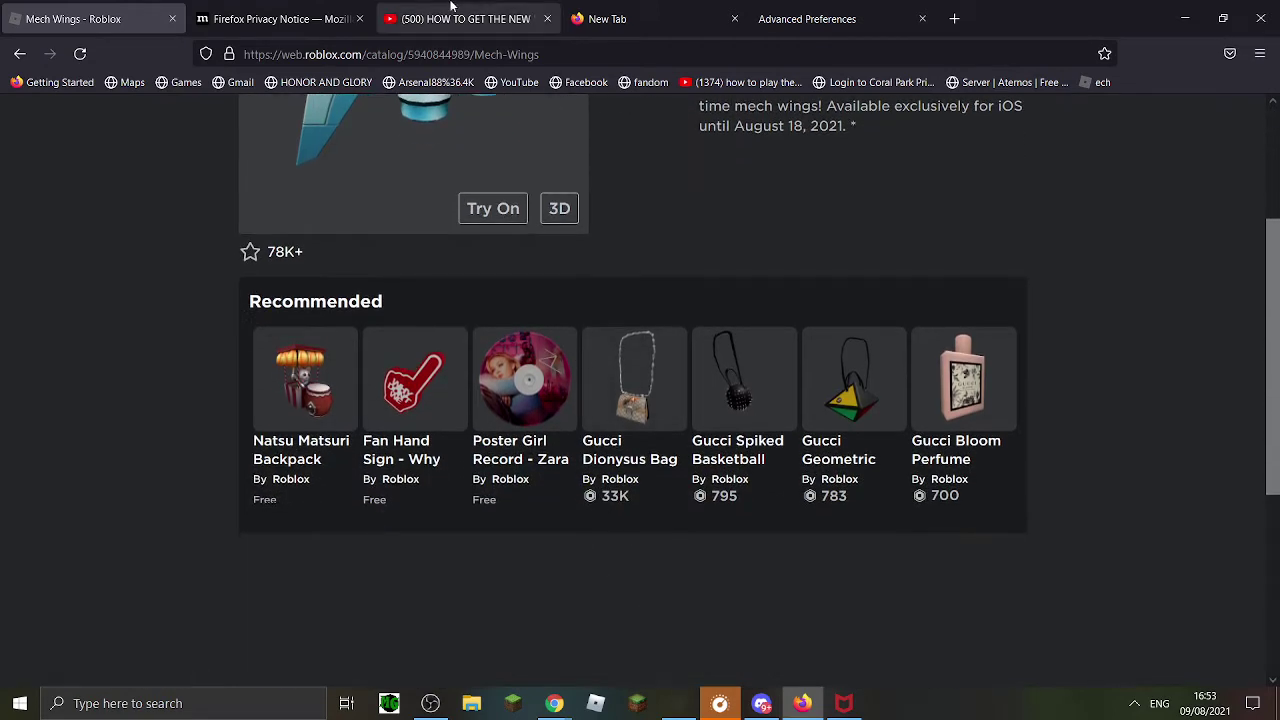
pyautogui.click(465, 18)
pyautogui.hotkey('ctrl', '5')
pyautogui.hotkey('ctrl', '1')
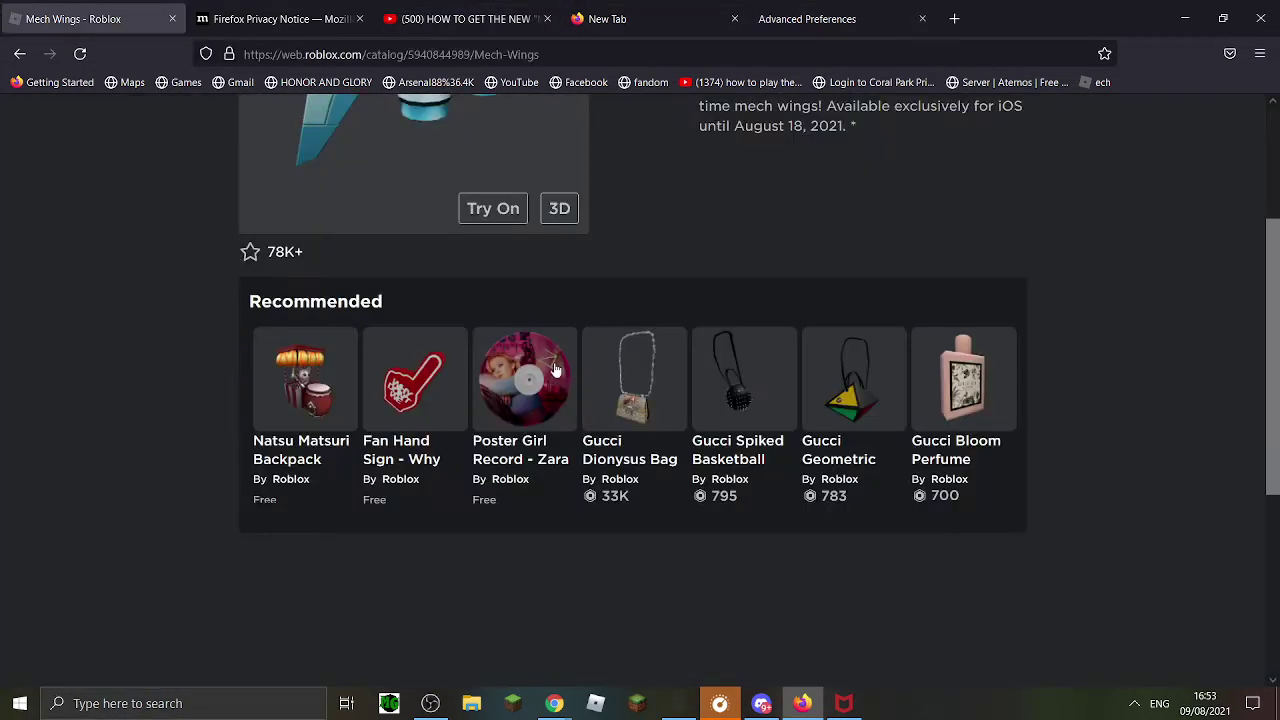
pyautogui.click(308, 398)
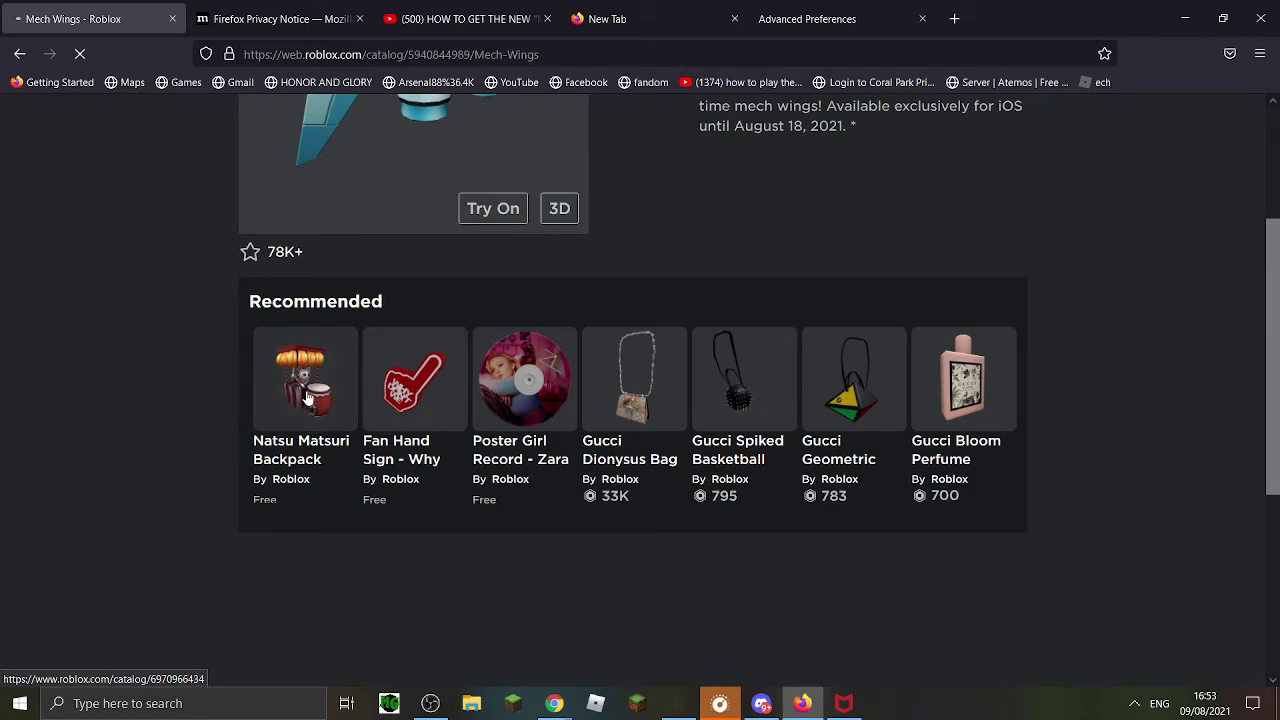
# - Get the Natsu Matsuri Backpack for free and confirm with Get Now
pyautogui.click(975, 217)
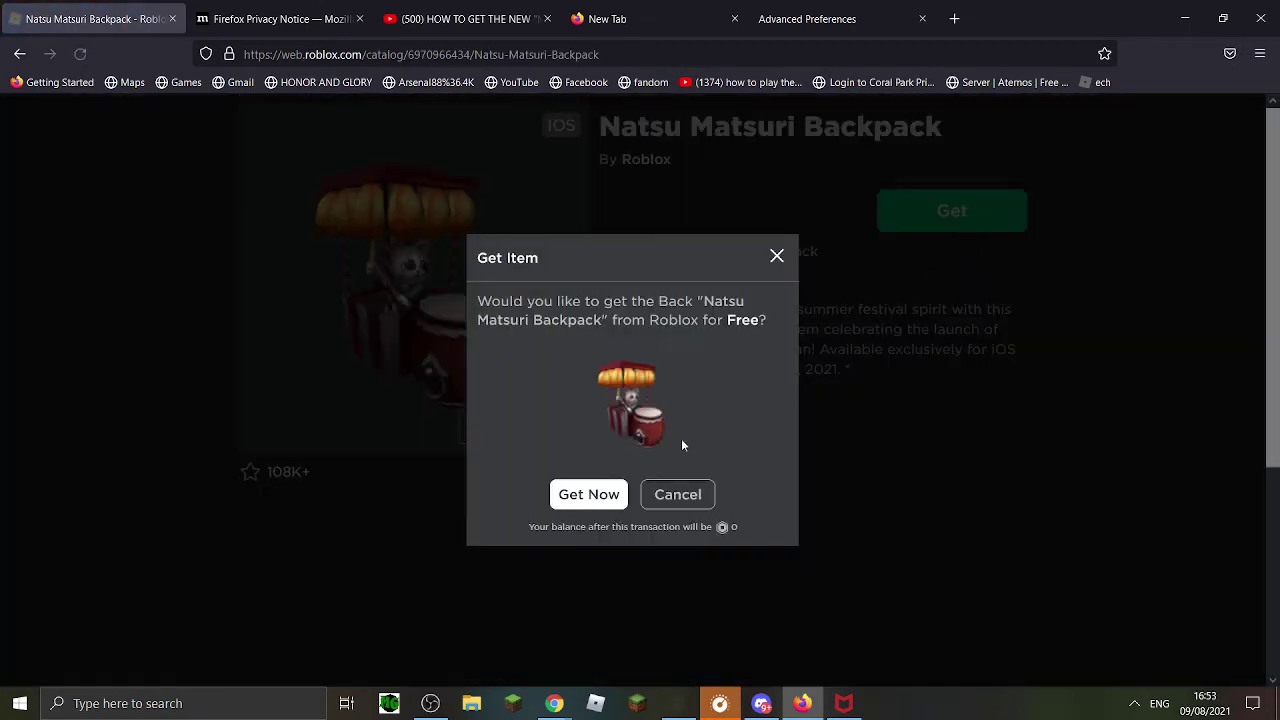
pyautogui.click(675, 490)
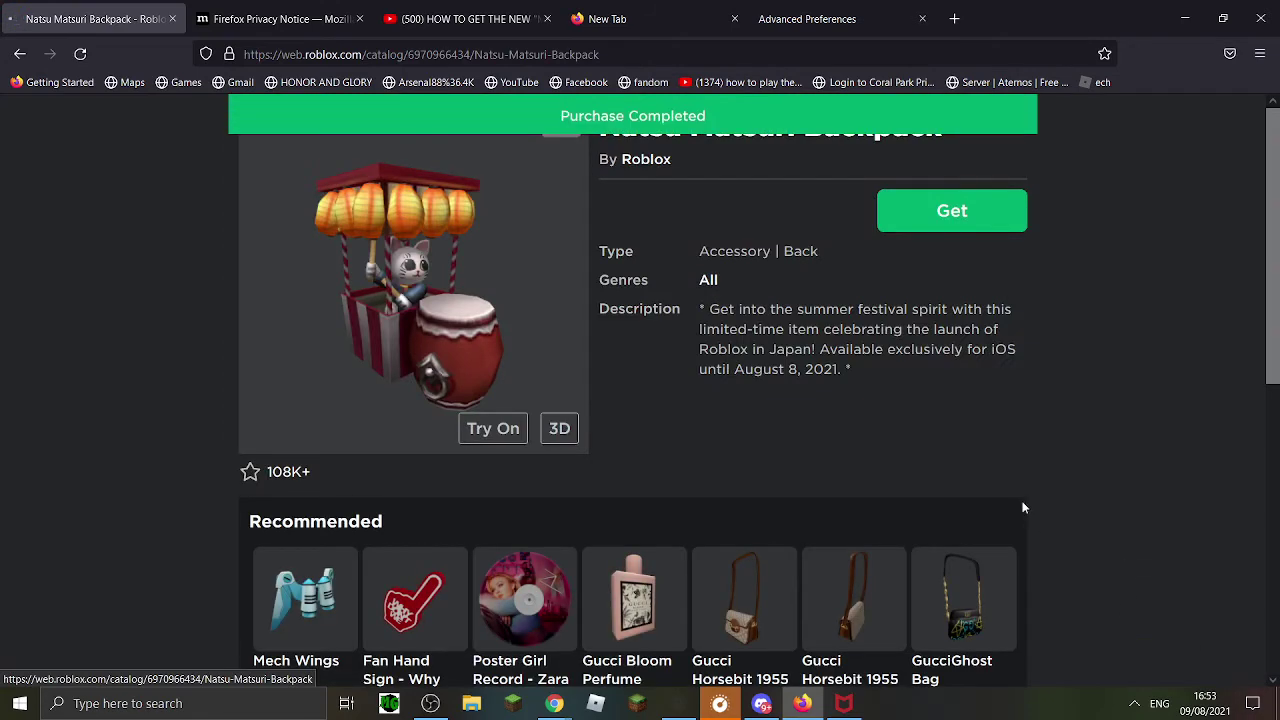
pyautogui.scroll(-3, 662, 236)
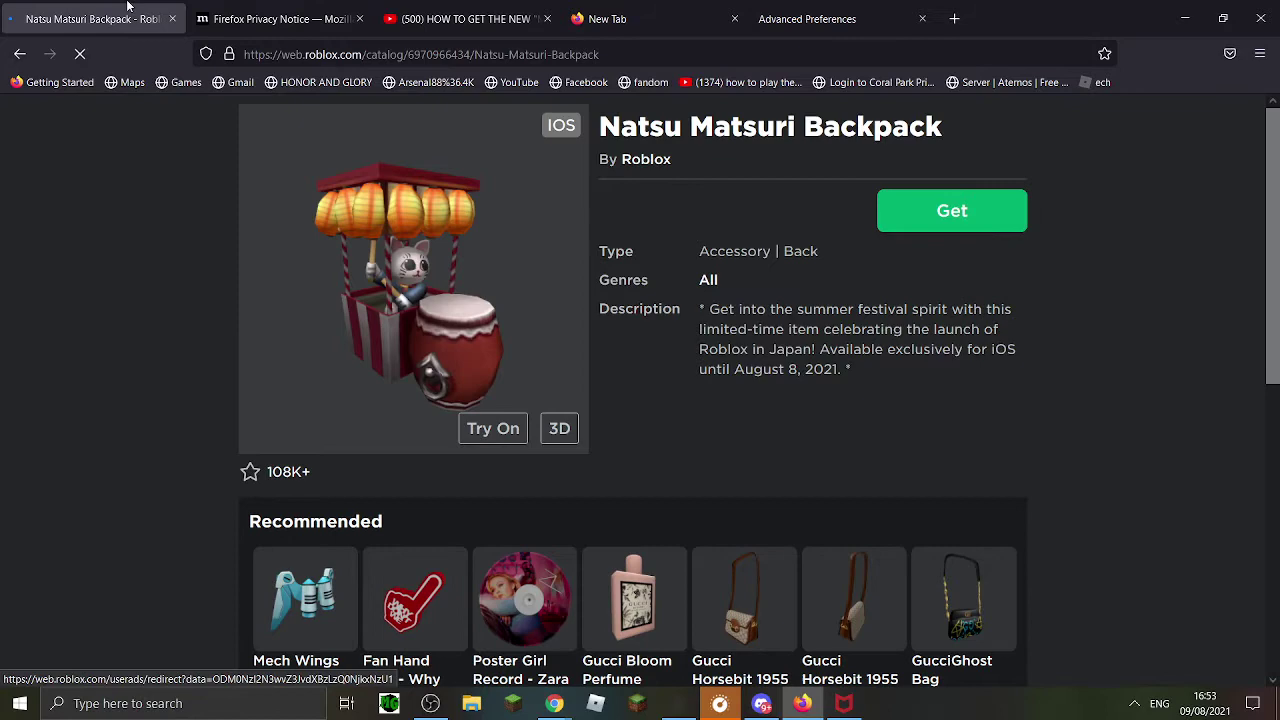
# - Go back to the Avatar Shop, search 'IOS', then clear the search term
pyautogui.click(22, 54)
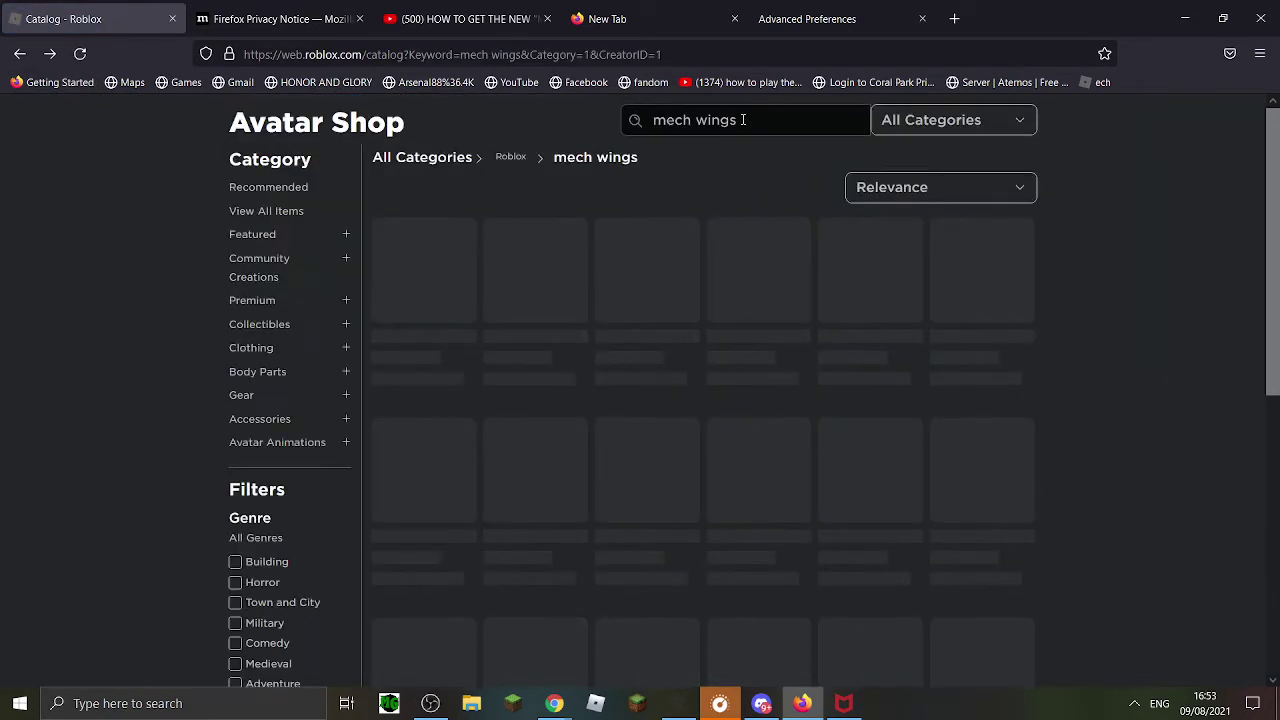
pyautogui.click(745, 119)
pyautogui.write('IOS')
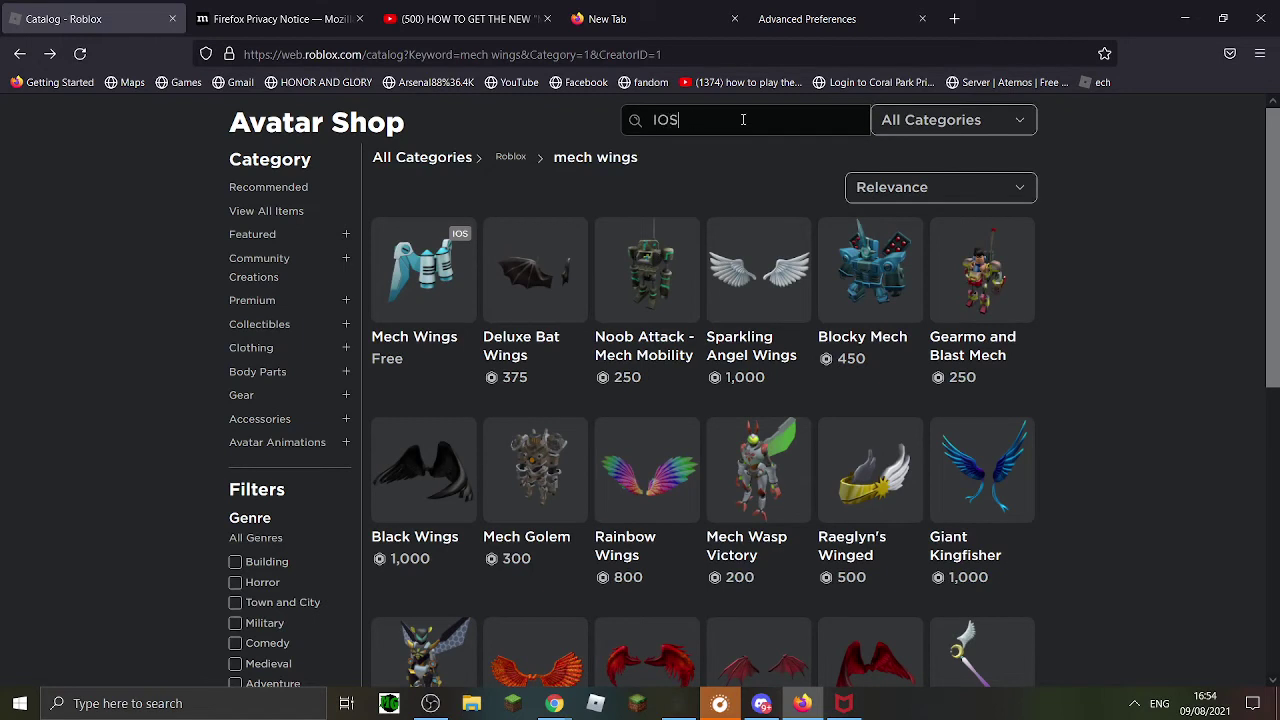
pyautogui.press('Return')
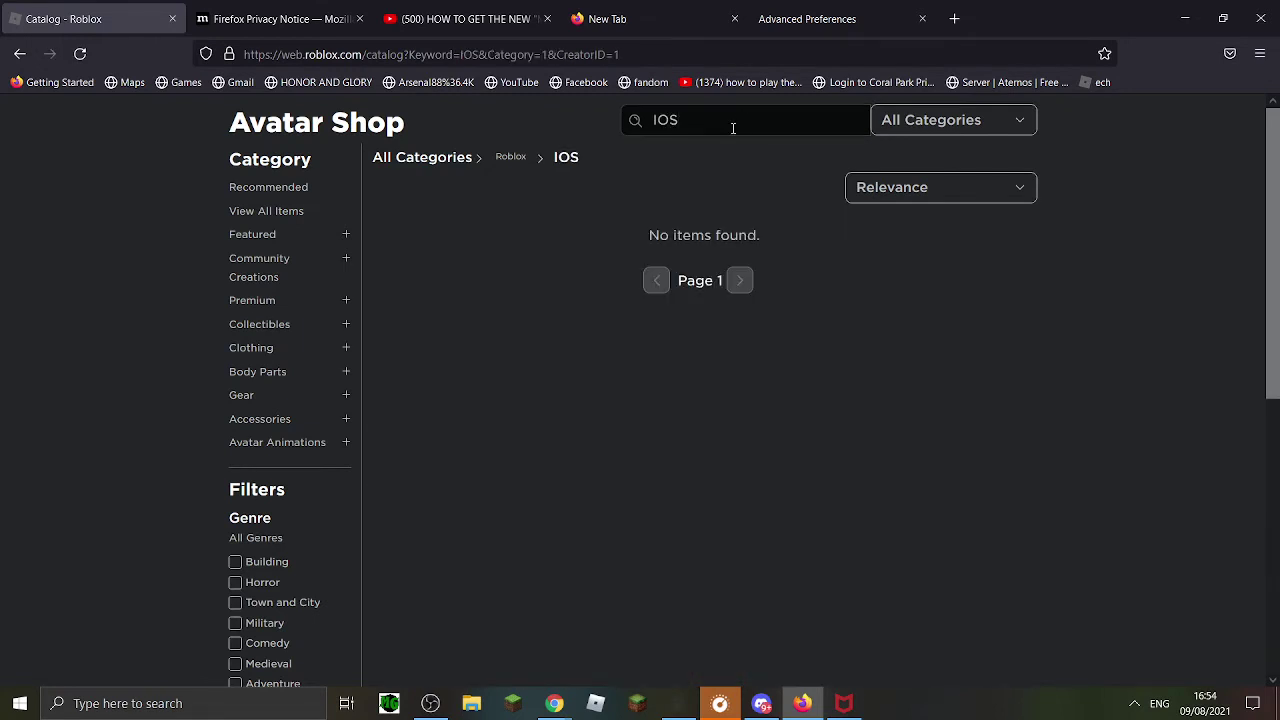
pyautogui.press('BackSpace')
pyautogui.press('Return')
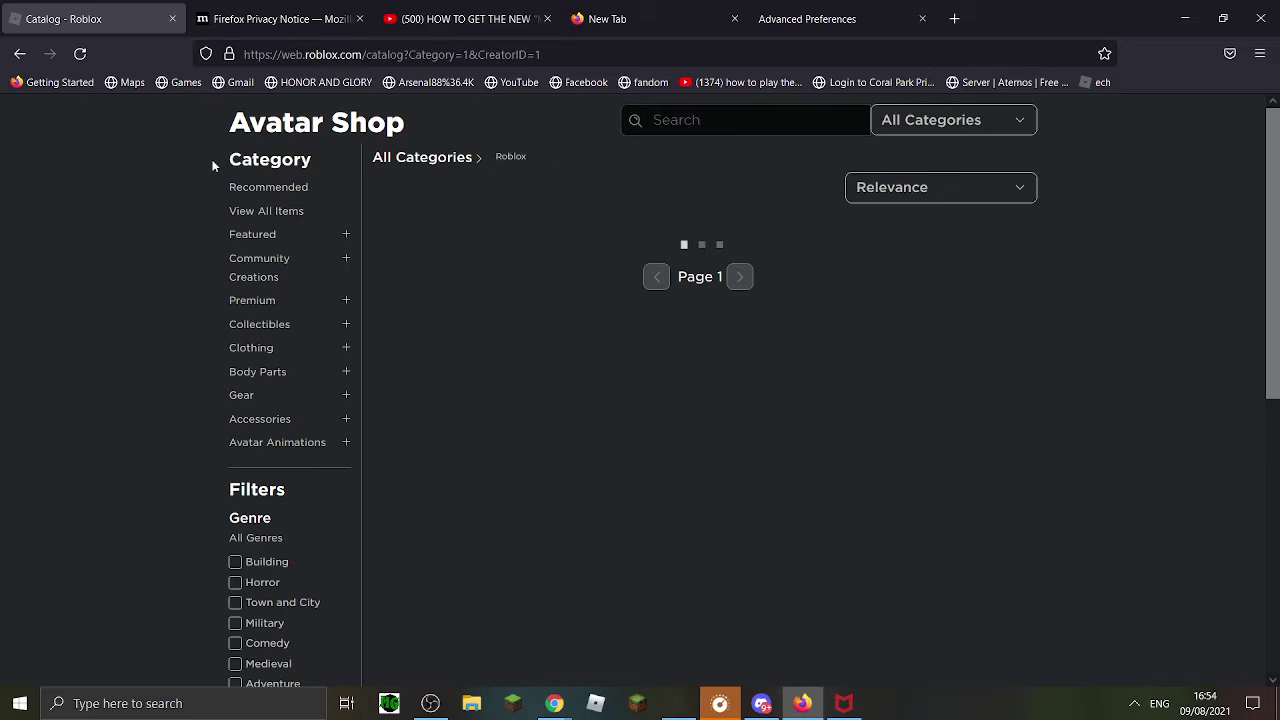
pyautogui.scroll(-3, 130, 400)
pyautogui.scroll(-3, 130, 450)
pyautogui.scroll(-2, 286, 562)
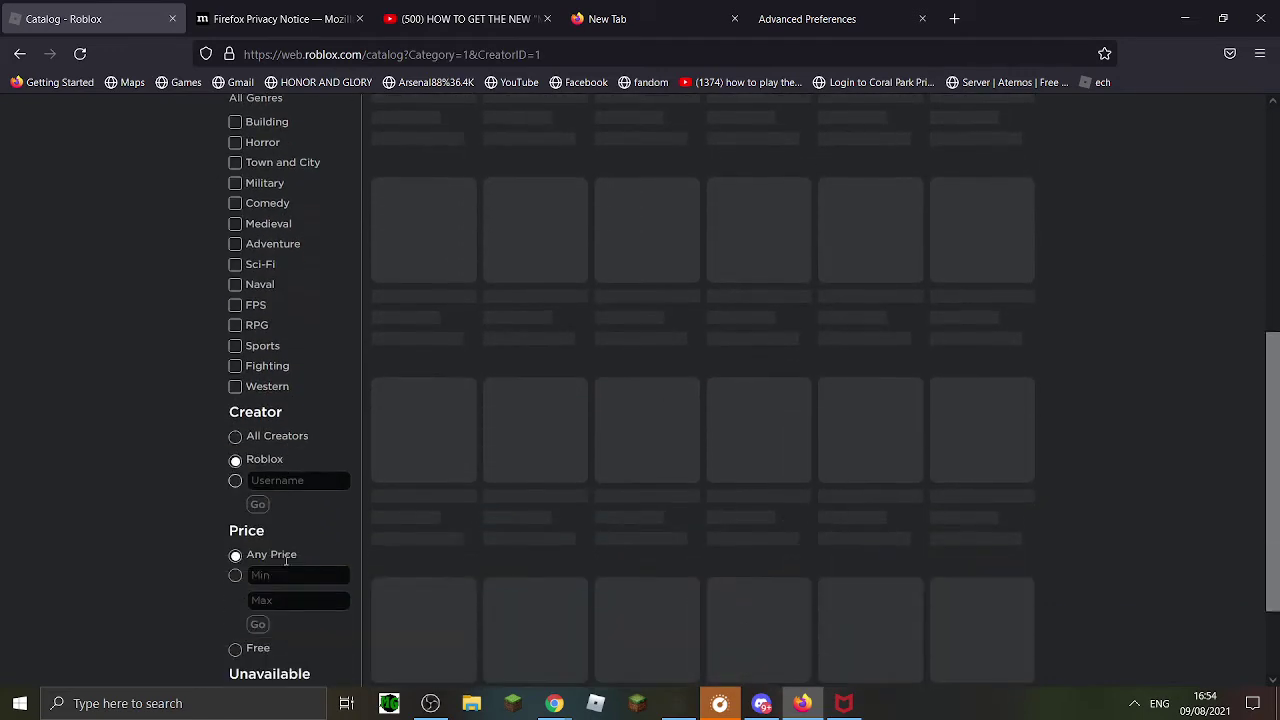
pyautogui.scroll(-2, 286, 562)
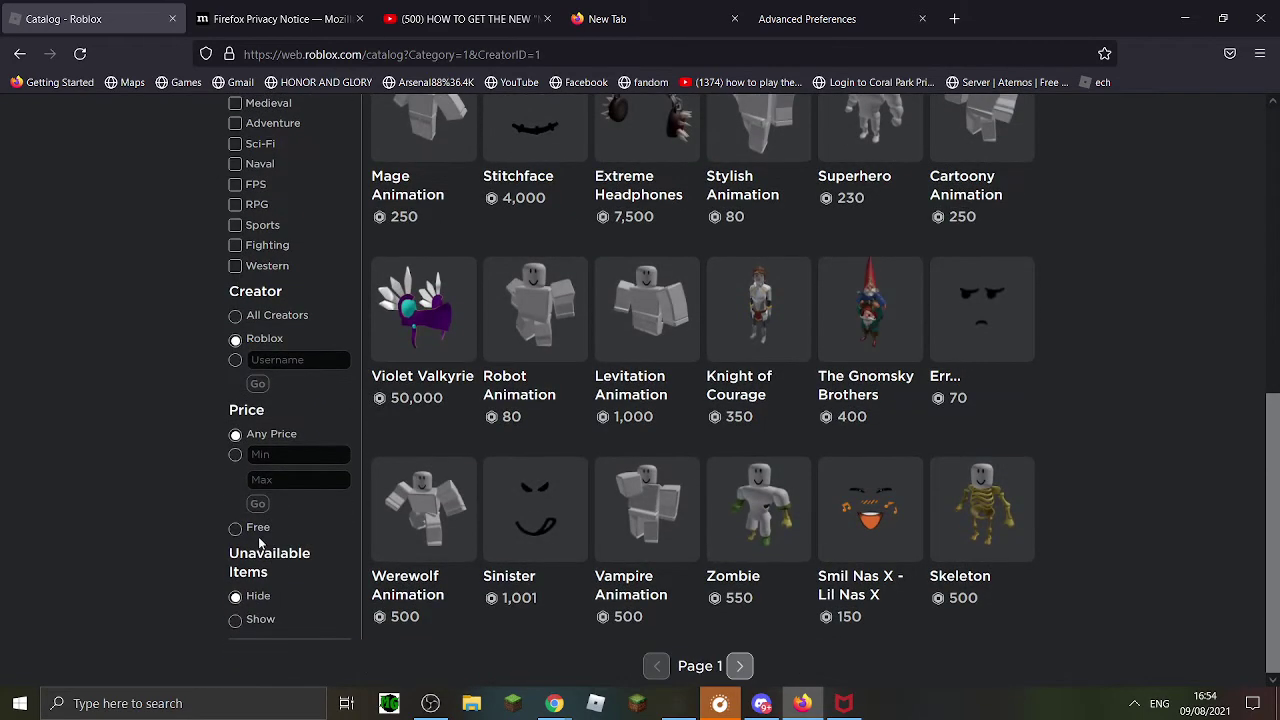
# - Filter the catalog to Free items and advance four pages through the results
pyautogui.click(236, 528)
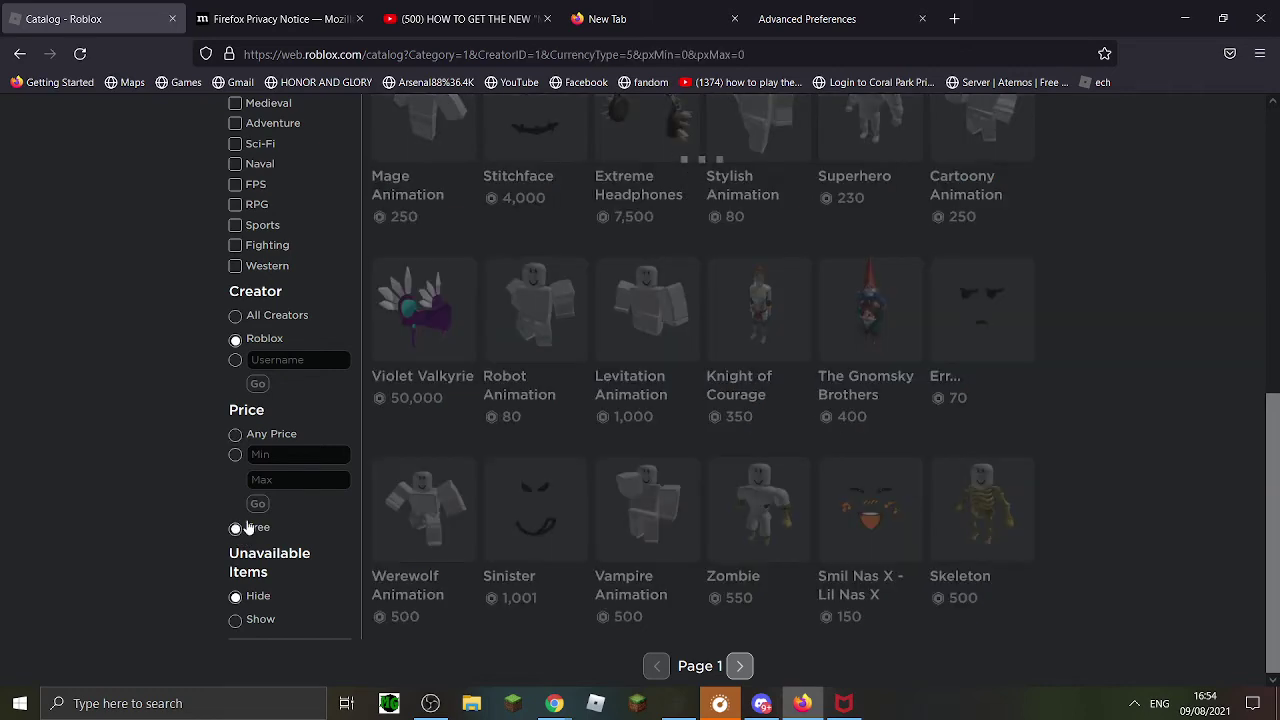
pyautogui.scroll(2, 400, 500)
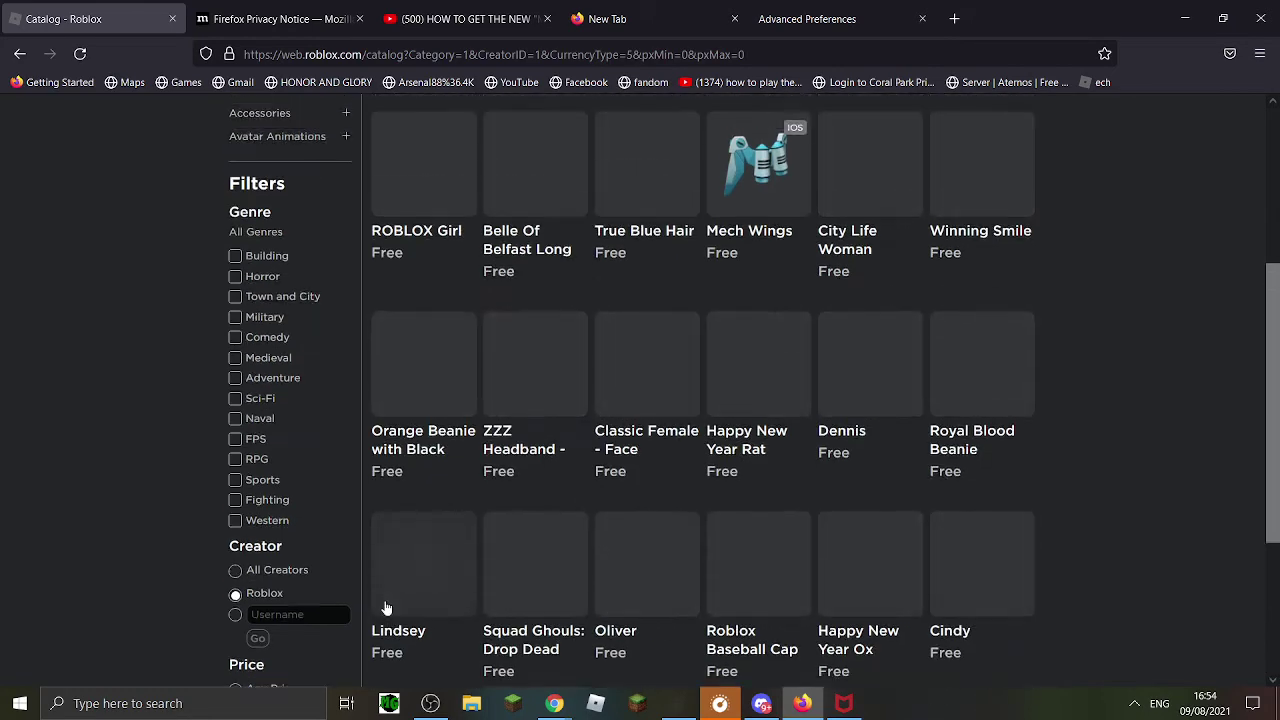
pyautogui.scroll(2, 380, 600)
pyautogui.scroll(1, 367, 612)
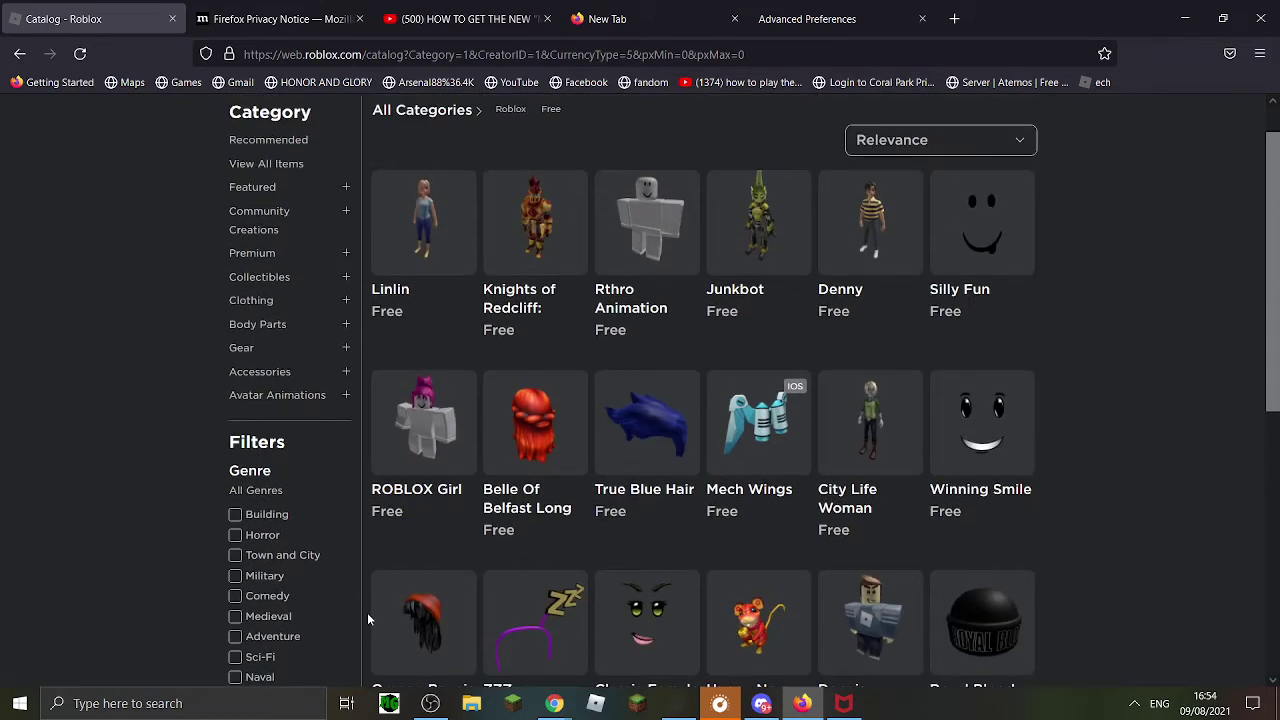
pyautogui.scroll(-4, 367, 612)
pyautogui.scroll(-3, 381, 617)
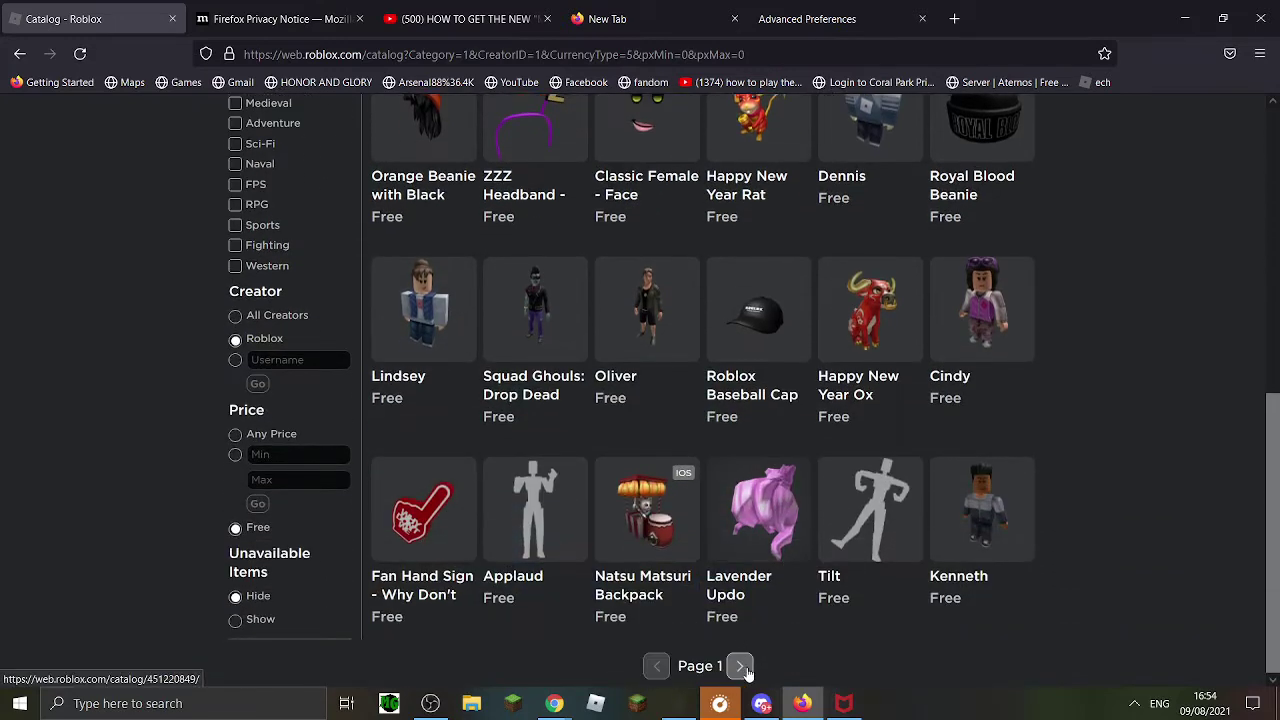
pyautogui.click(741, 666)
pyautogui.scroll(3, 700, 600)
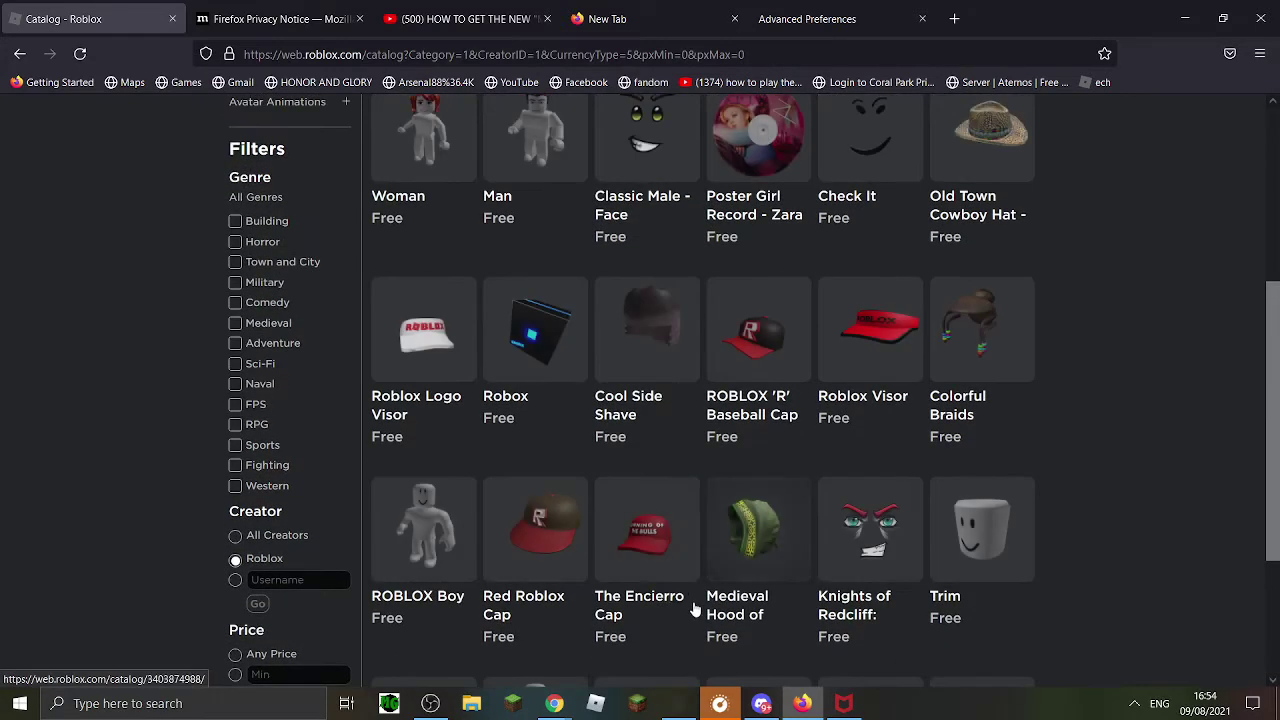
pyautogui.scroll(3, 696, 610)
pyautogui.scroll(2, 690, 612)
pyautogui.scroll(-1, 677, 612)
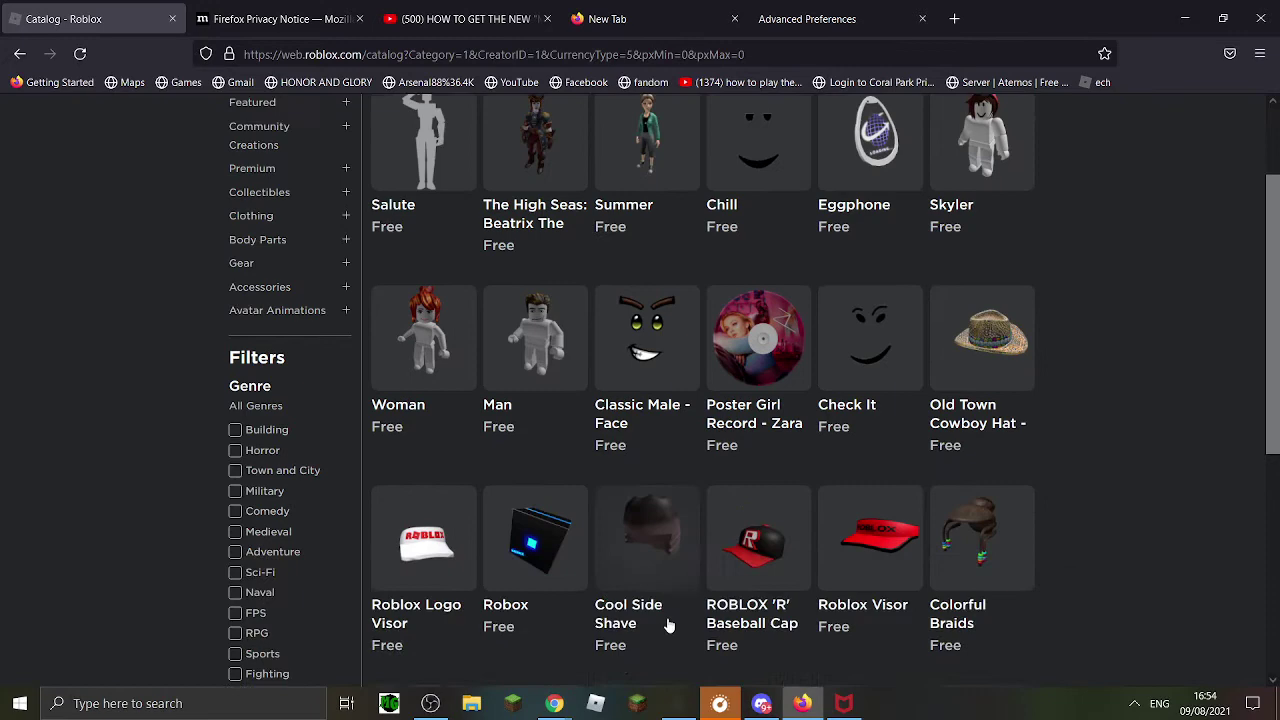
pyautogui.scroll(-3, 669, 625)
pyautogui.scroll(-3, 665, 630)
pyautogui.scroll(-3, 660, 632)
pyautogui.scroll(-3, 655, 638)
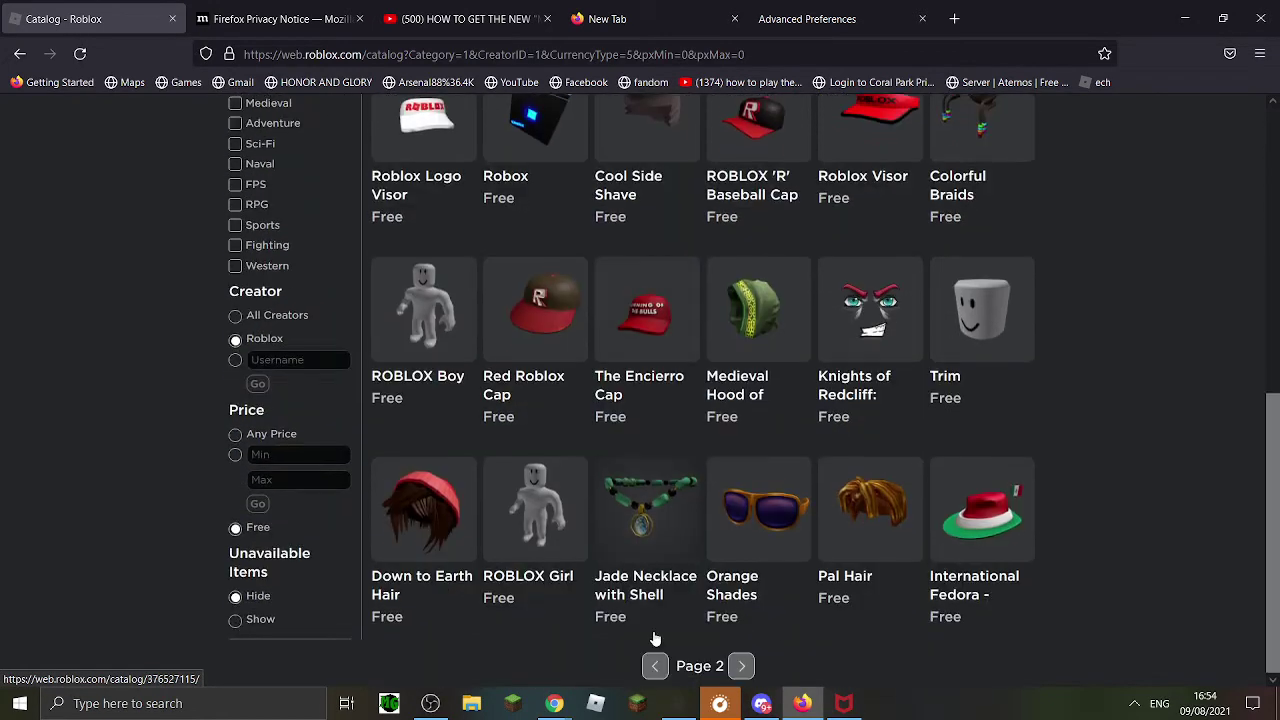
pyautogui.click(741, 666)
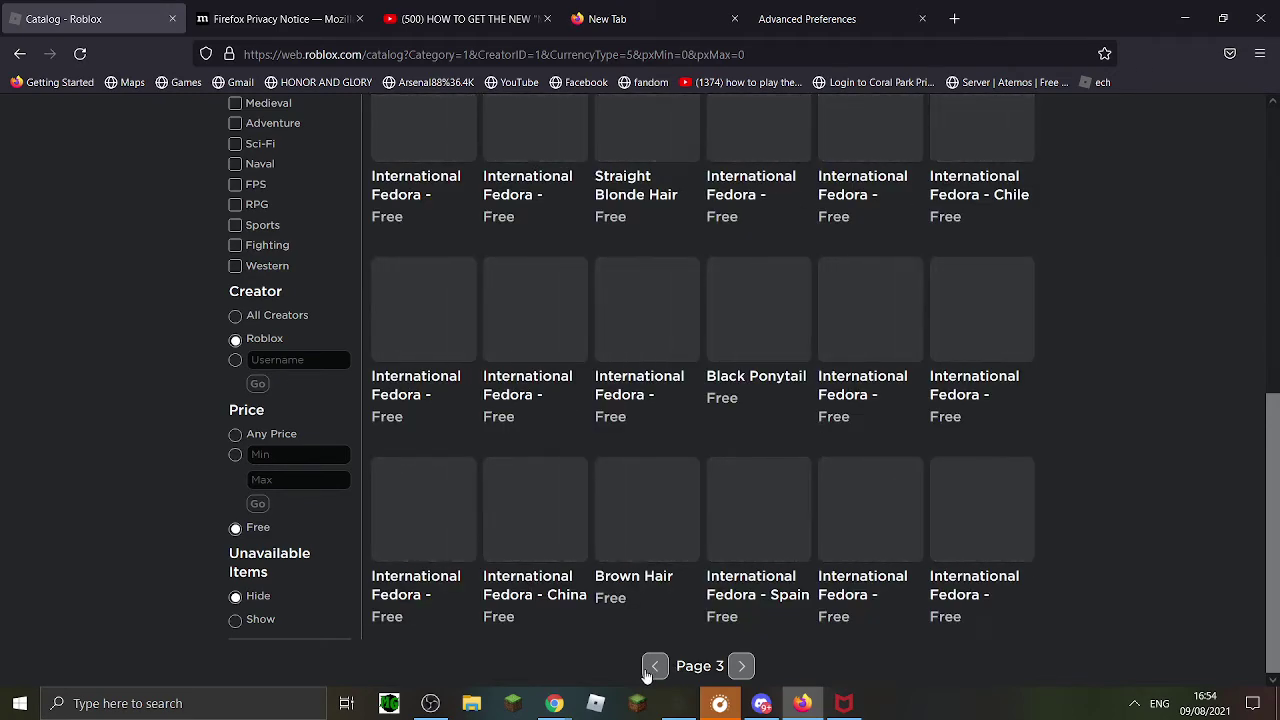
pyautogui.scroll(3, 647, 605)
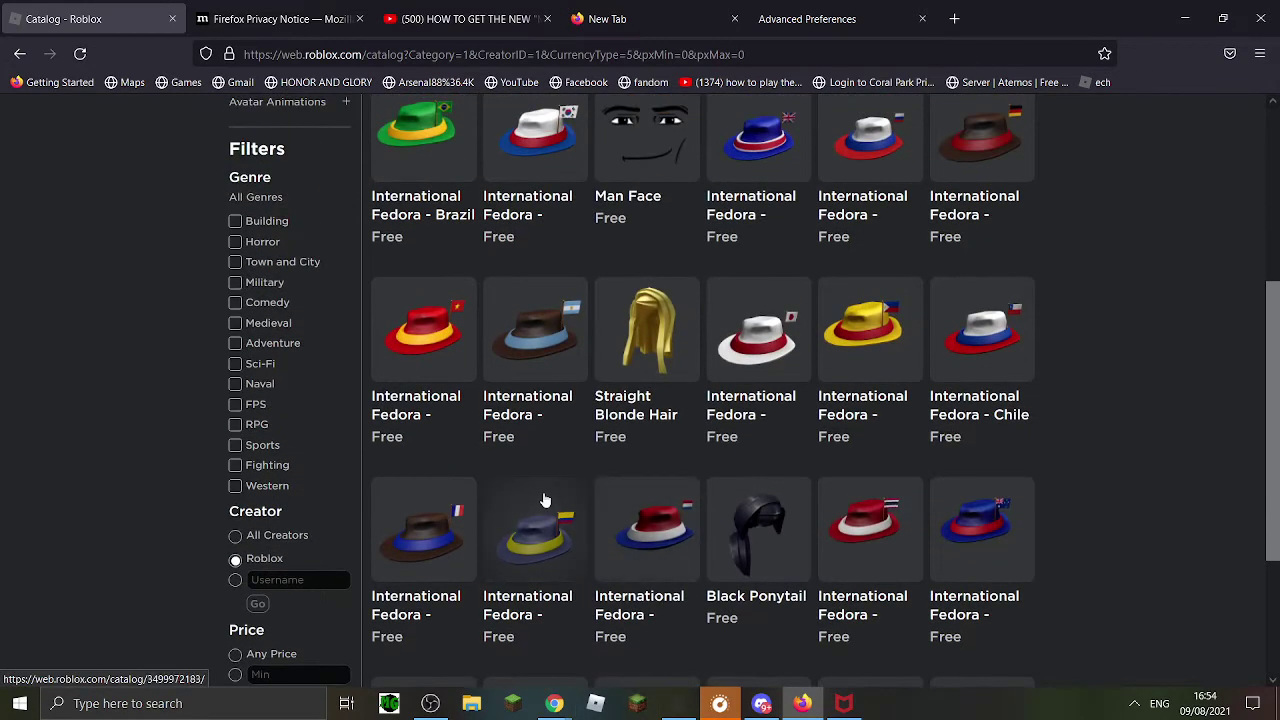
pyautogui.scroll(-3, 545, 500)
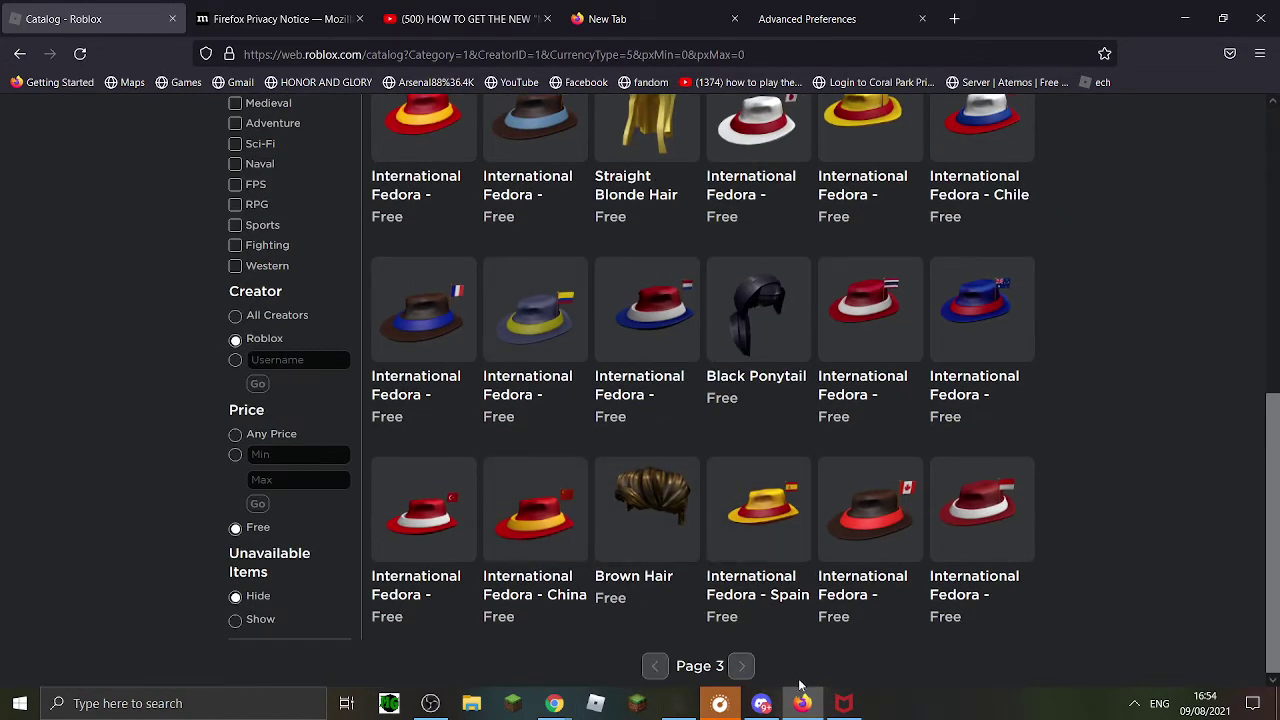
pyautogui.click(741, 666)
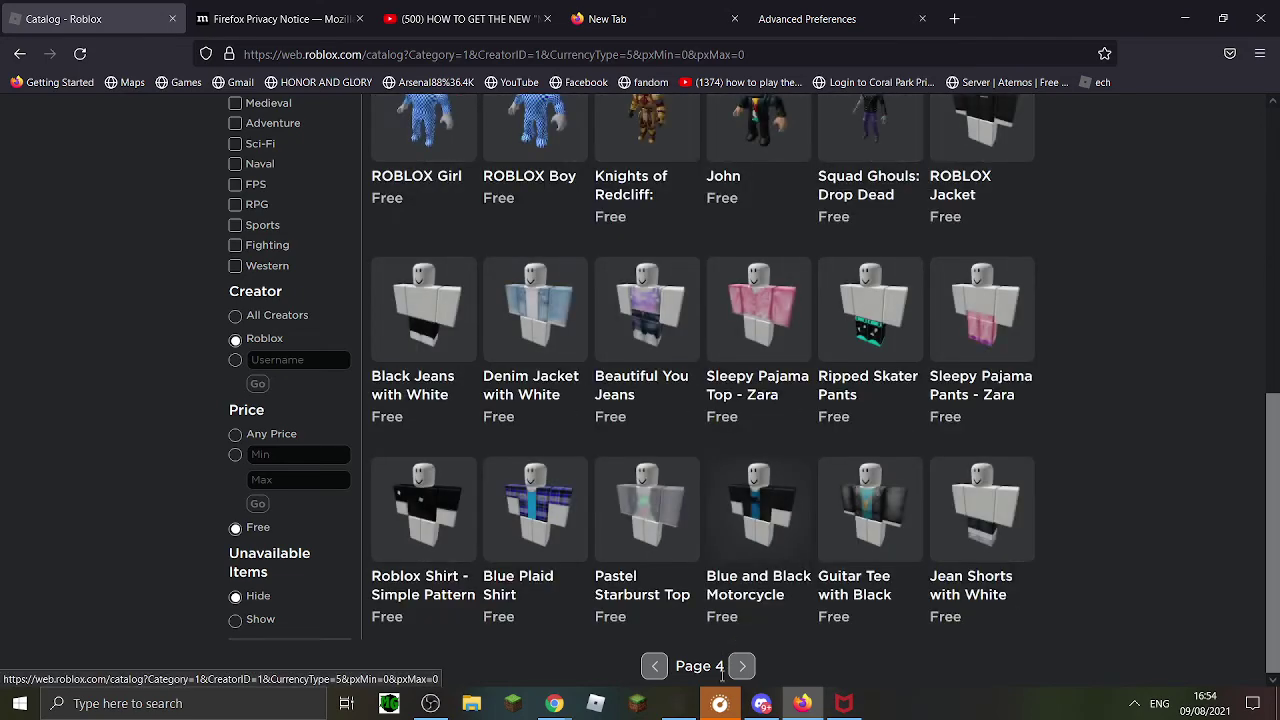
pyautogui.click(741, 666)
pyautogui.scroll(-3, 757, 621)
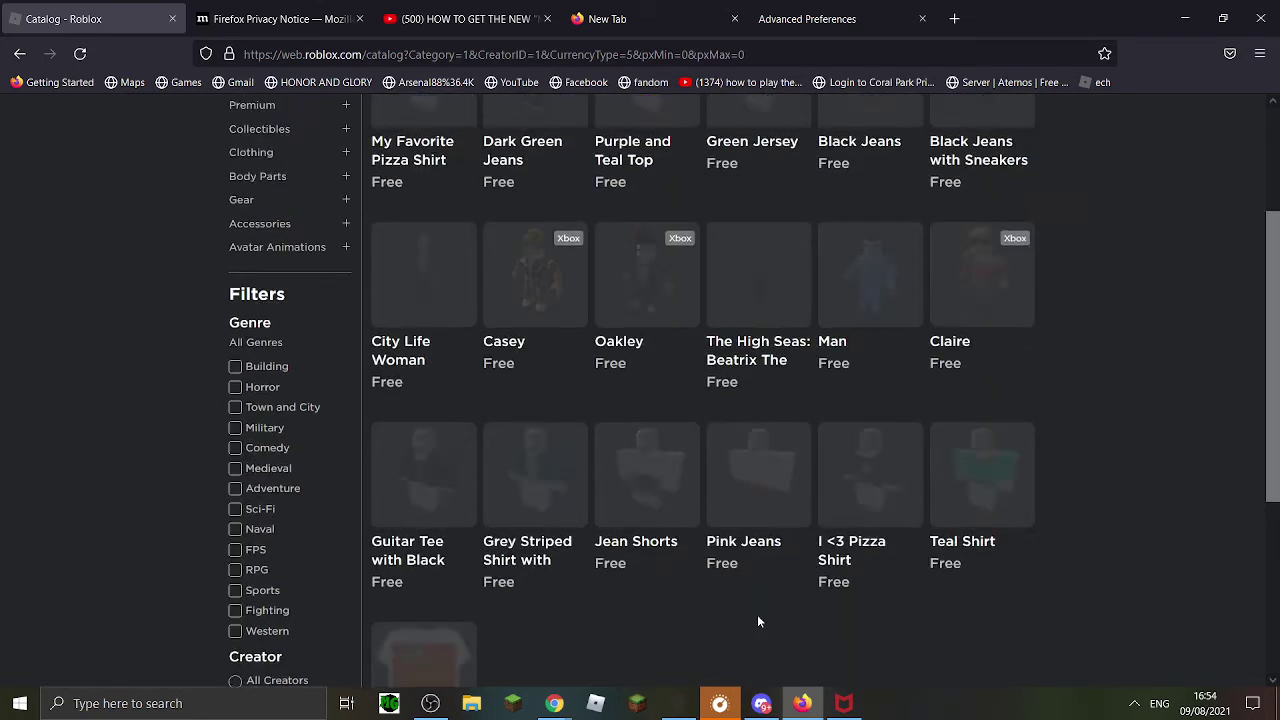
pyautogui.scroll(1, 757, 614)
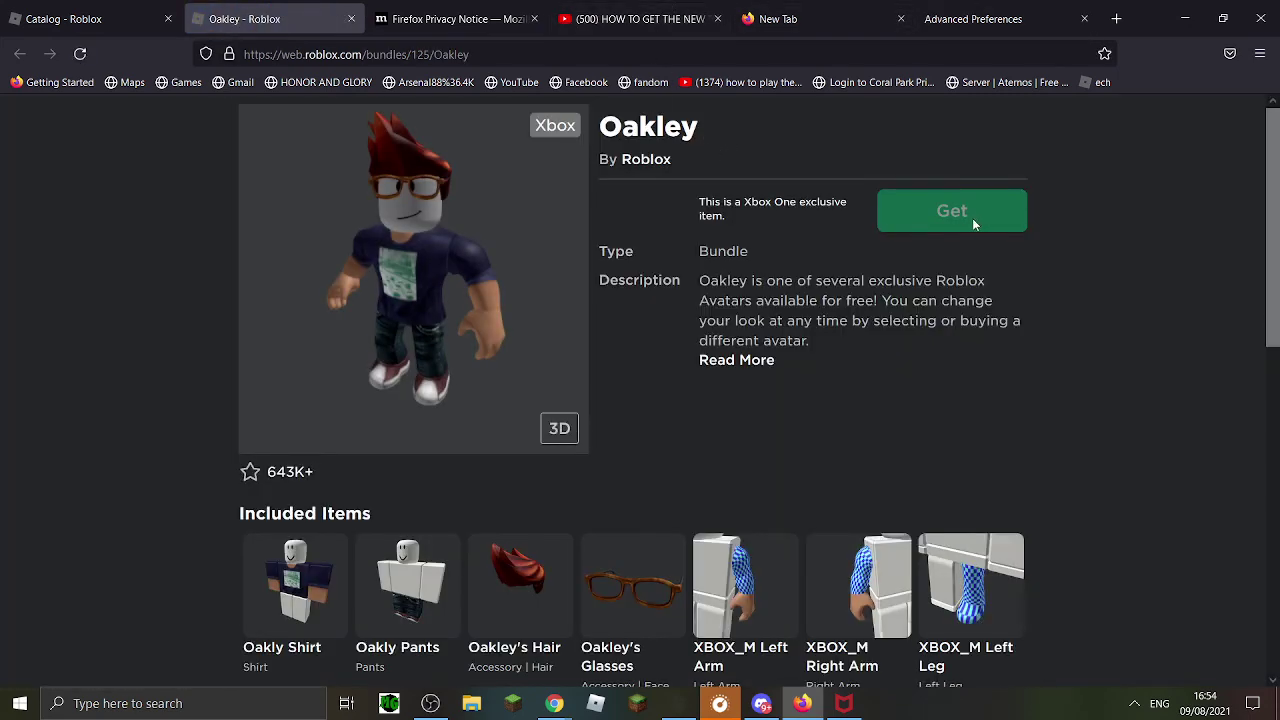
# - Leave the Oakley bundle page for the recording software window
pyautogui.hotkey('alt', 'Tab')
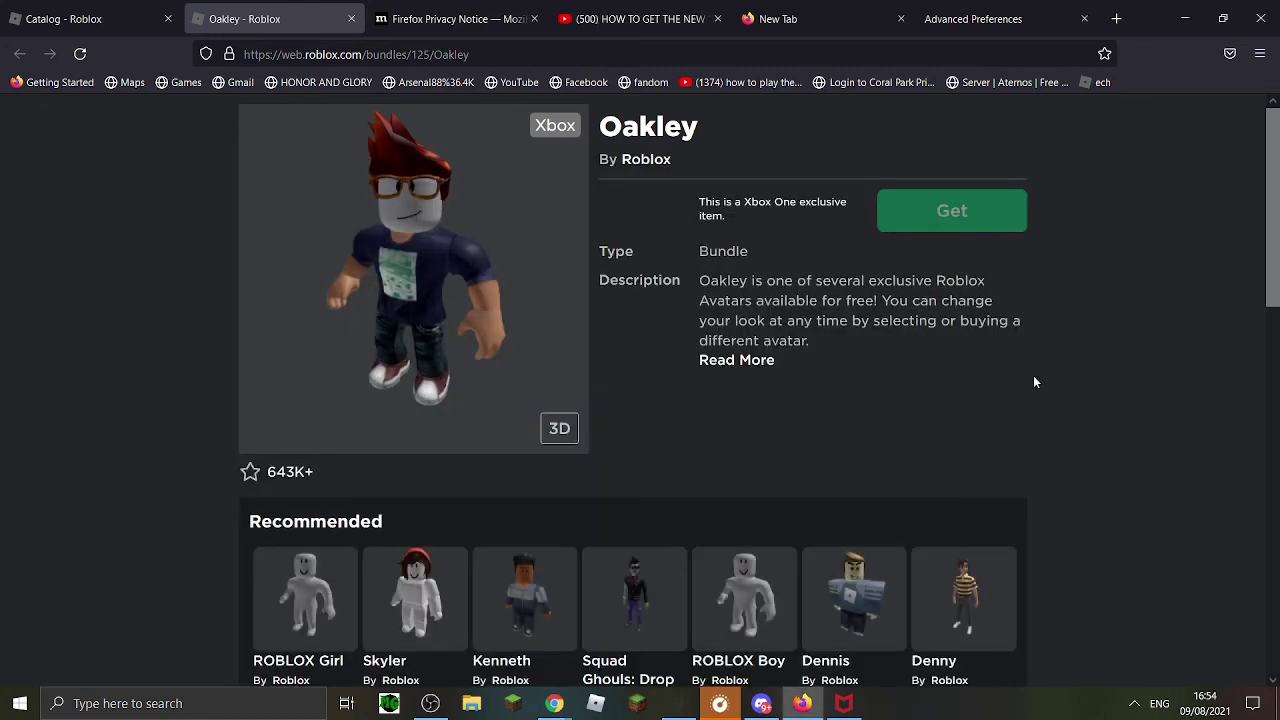
pyautogui.scroll(-2, 1095, 391)
pyautogui.scroll(-2, 1080, 404)
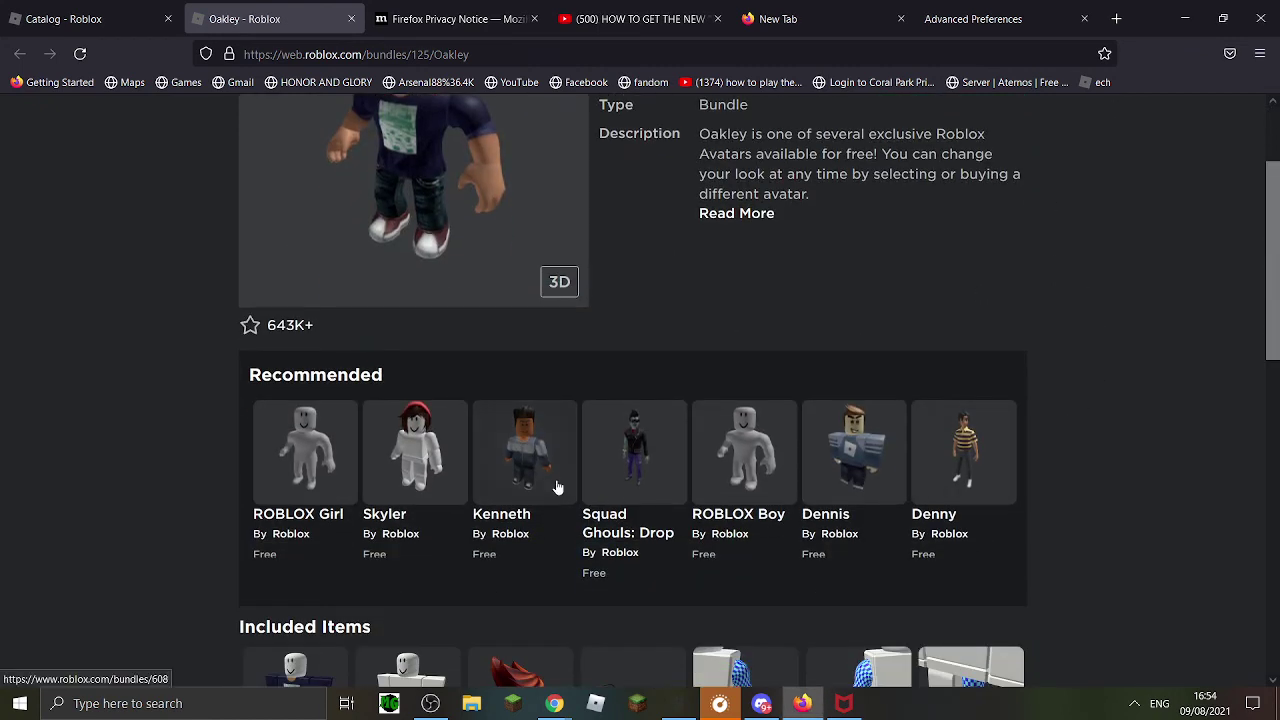
pyautogui.hotkey('alt', 'Tab')
pyautogui.press('Tab')
pyautogui.press('Tab')
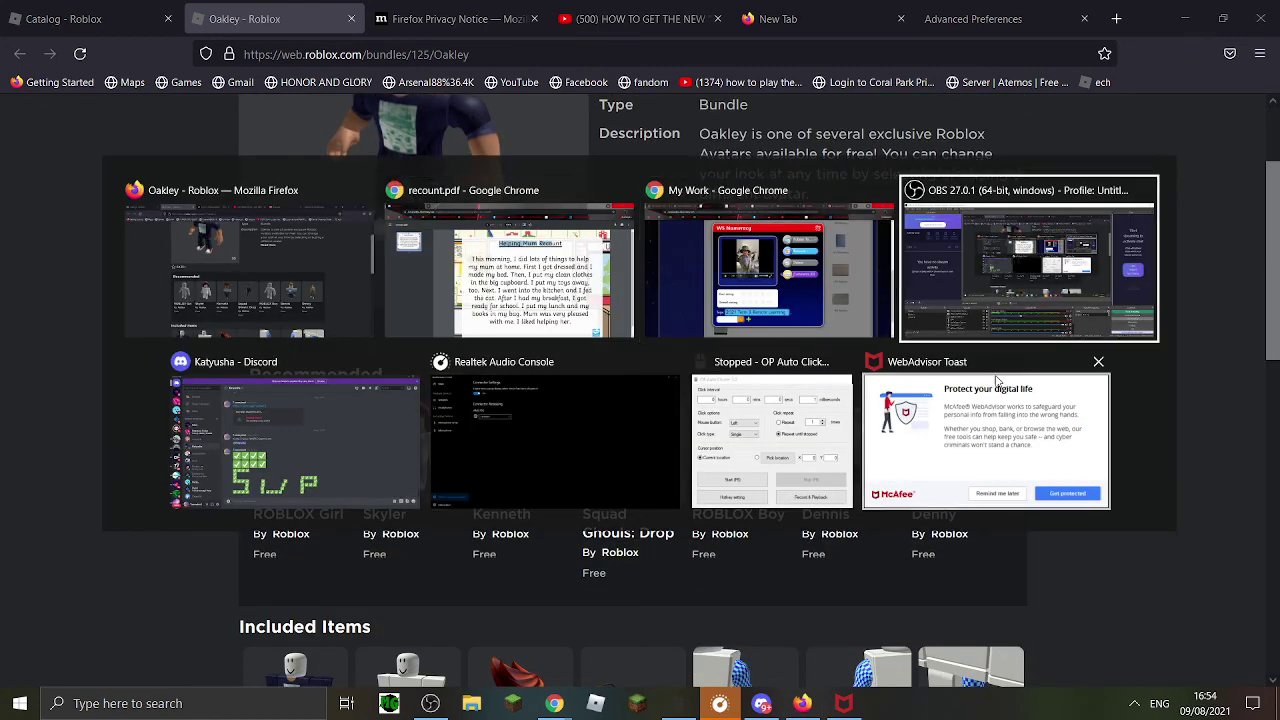